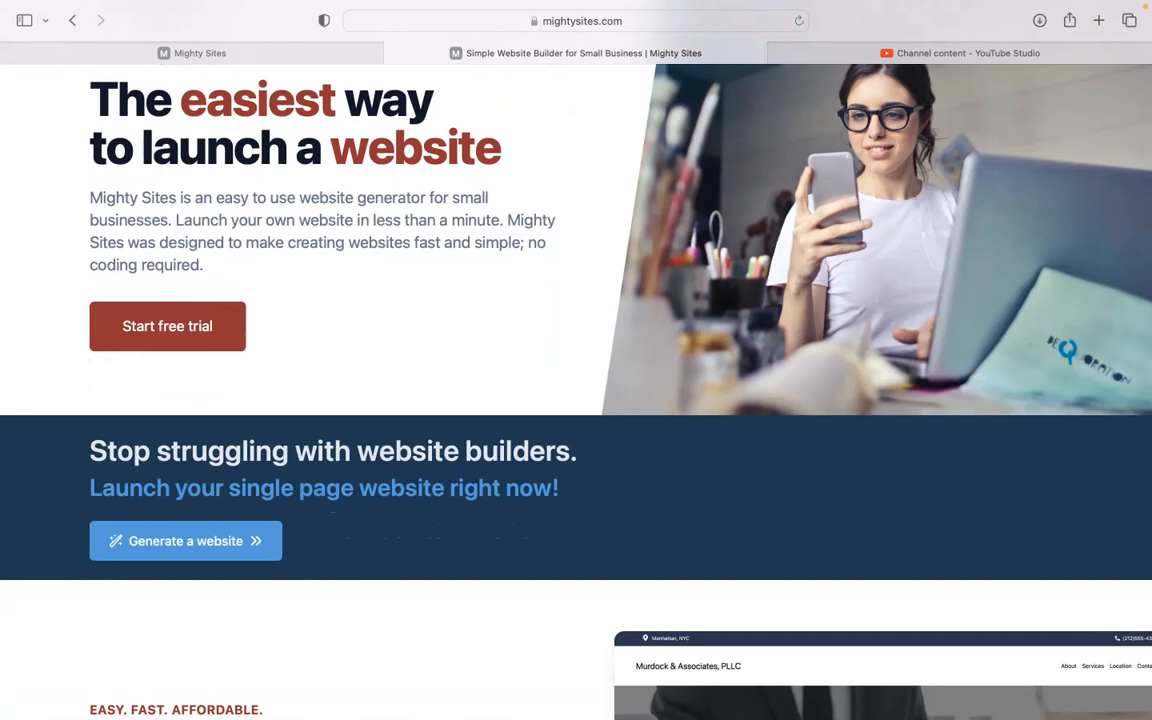
Step: Switch to the Mighty Sites site builder on app.mightysites.com to start a new site
scroll(576, 390, "down", 1)
scroll(576, 390, "down", 2)
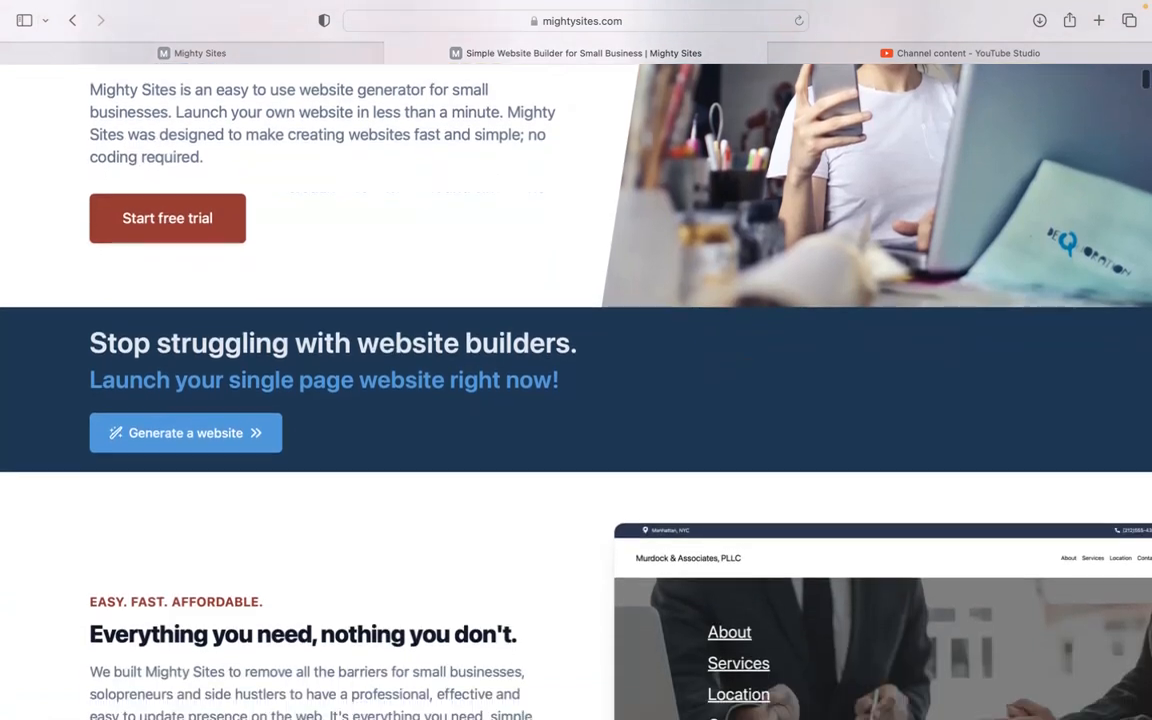
scroll(576, 390, "down", 6)
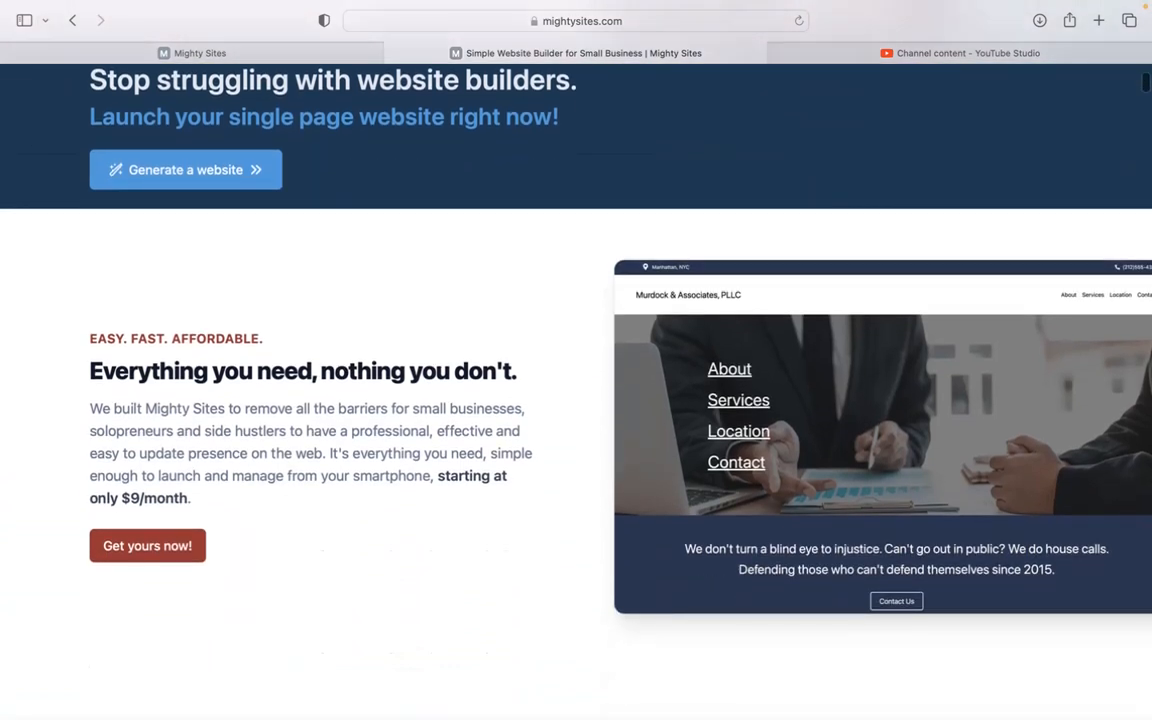
scroll(576, 390, "down", 4)
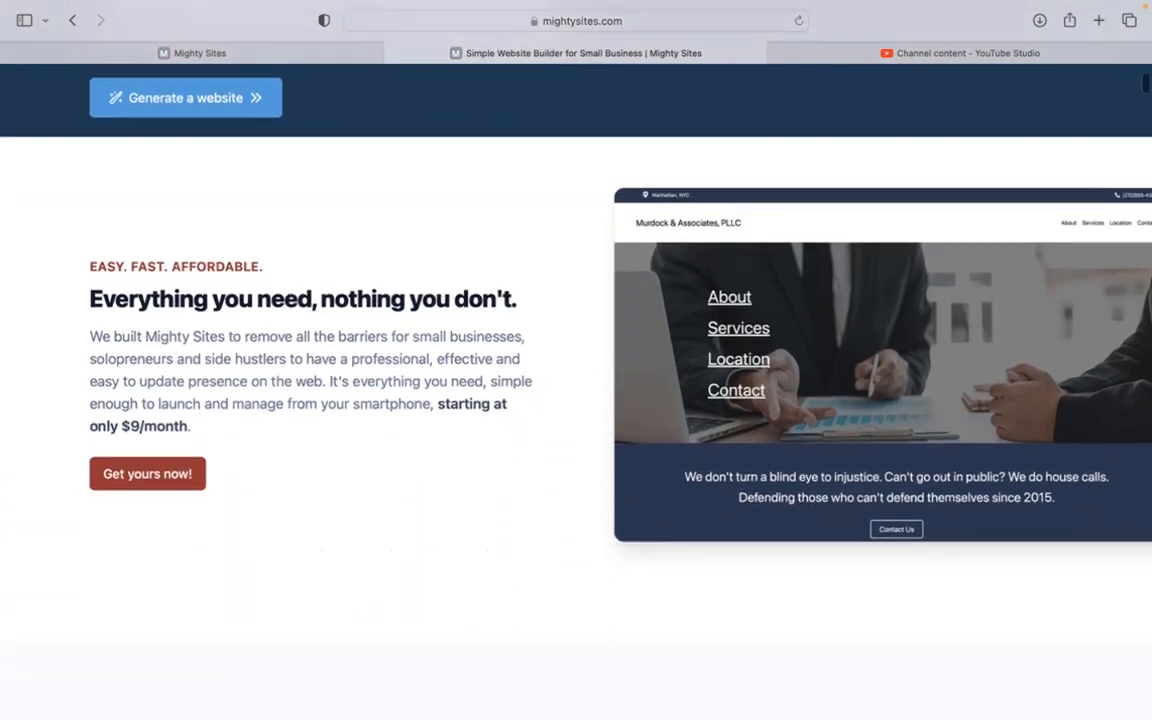
scroll(576, 390, "down", 2)
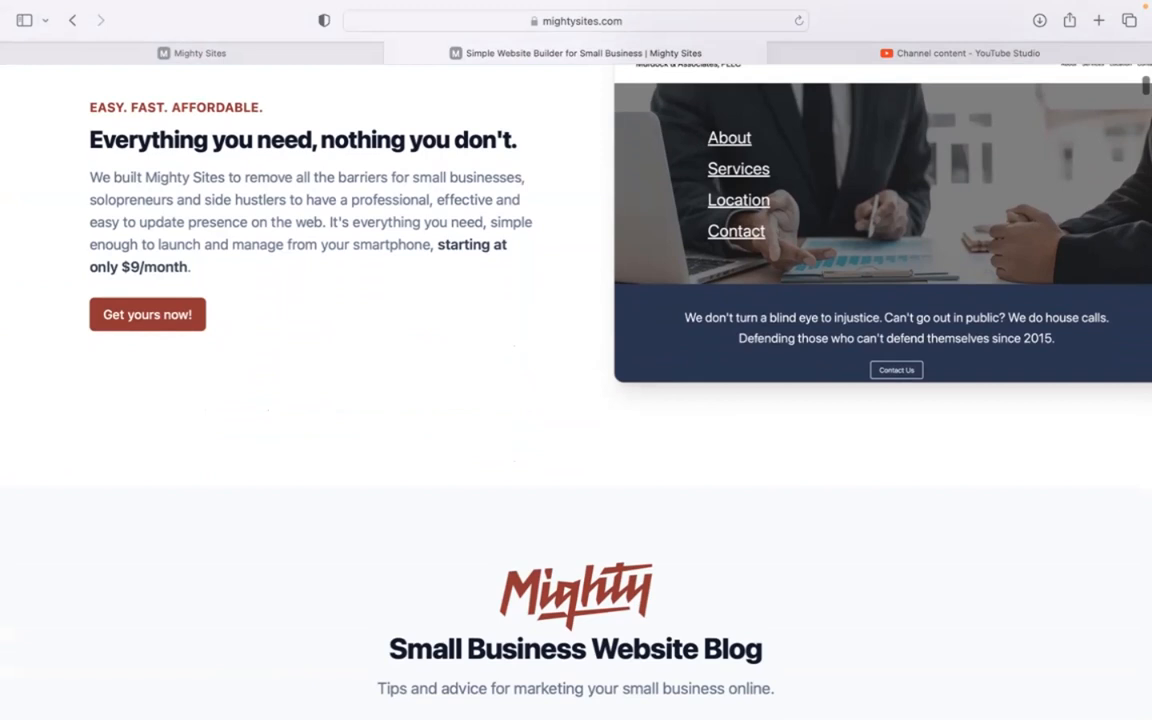
scroll(576, 390, "down", 1)
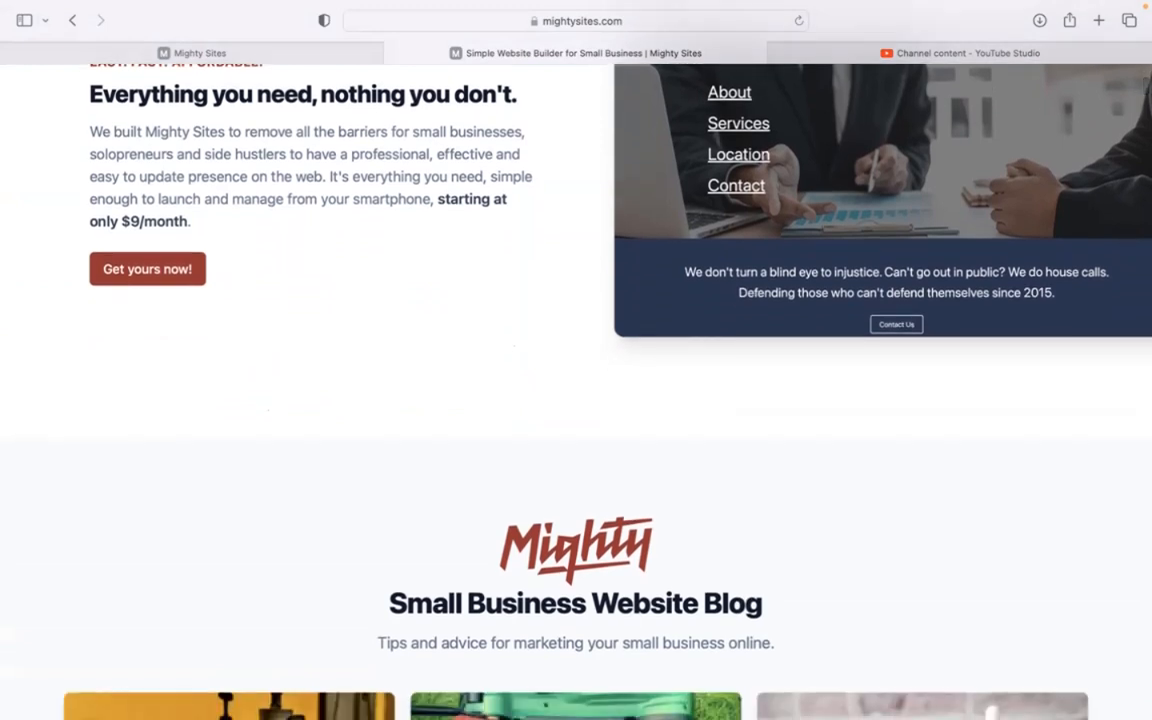
scroll(576, 390, "down", 1)
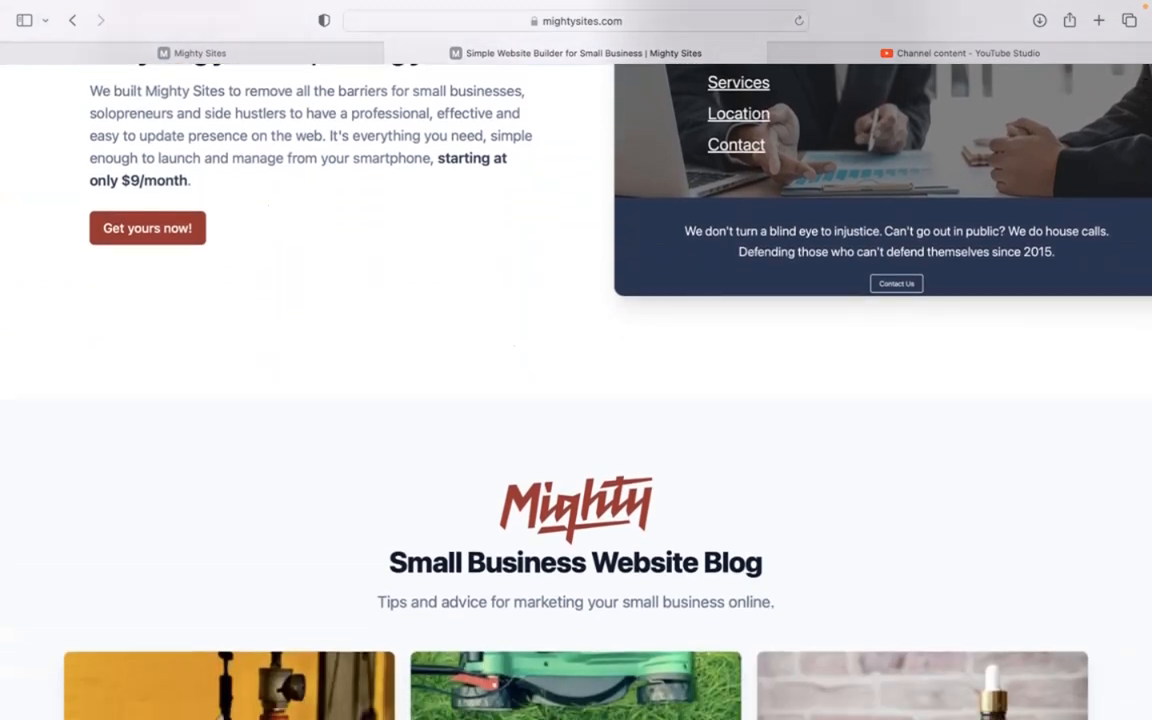
scroll(576, 390, "down", 6)
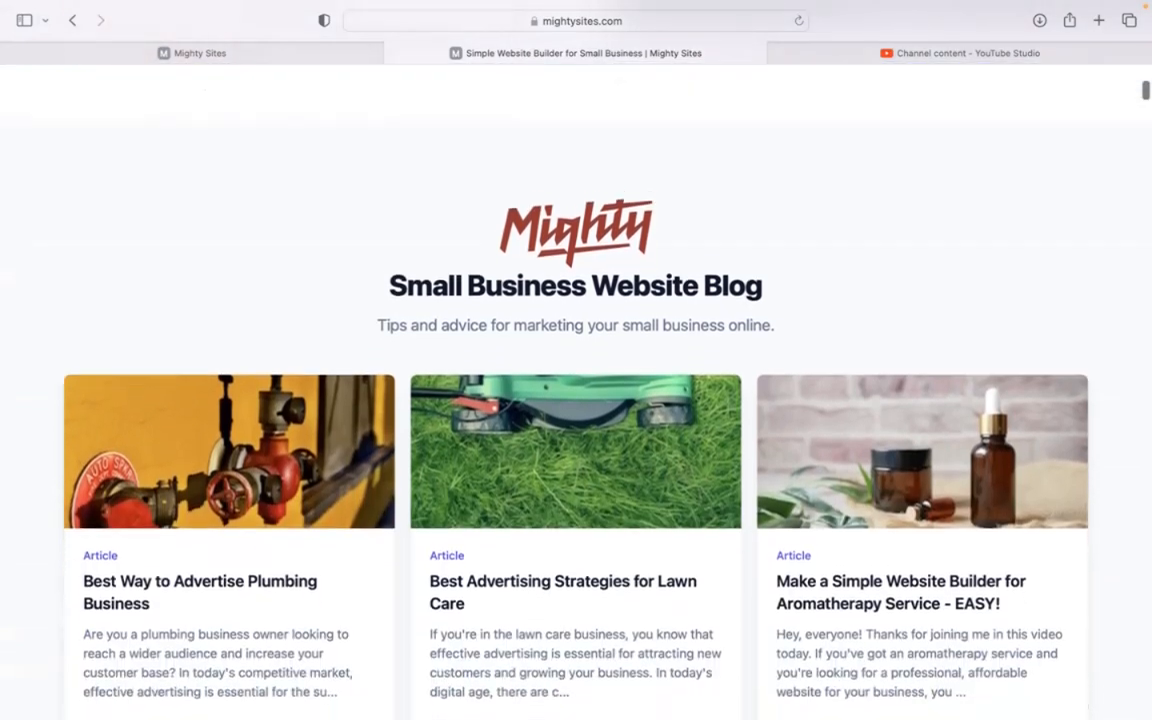
scroll(576, 390, "down", 8)
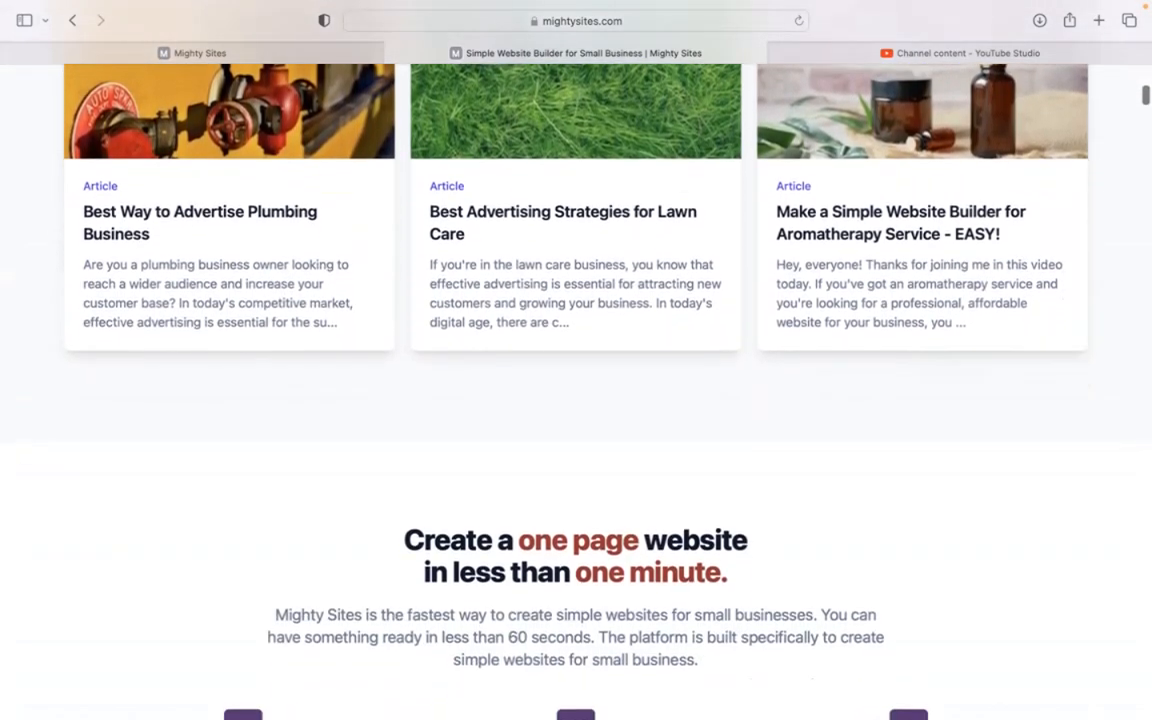
scroll(576, 390, "down", 5)
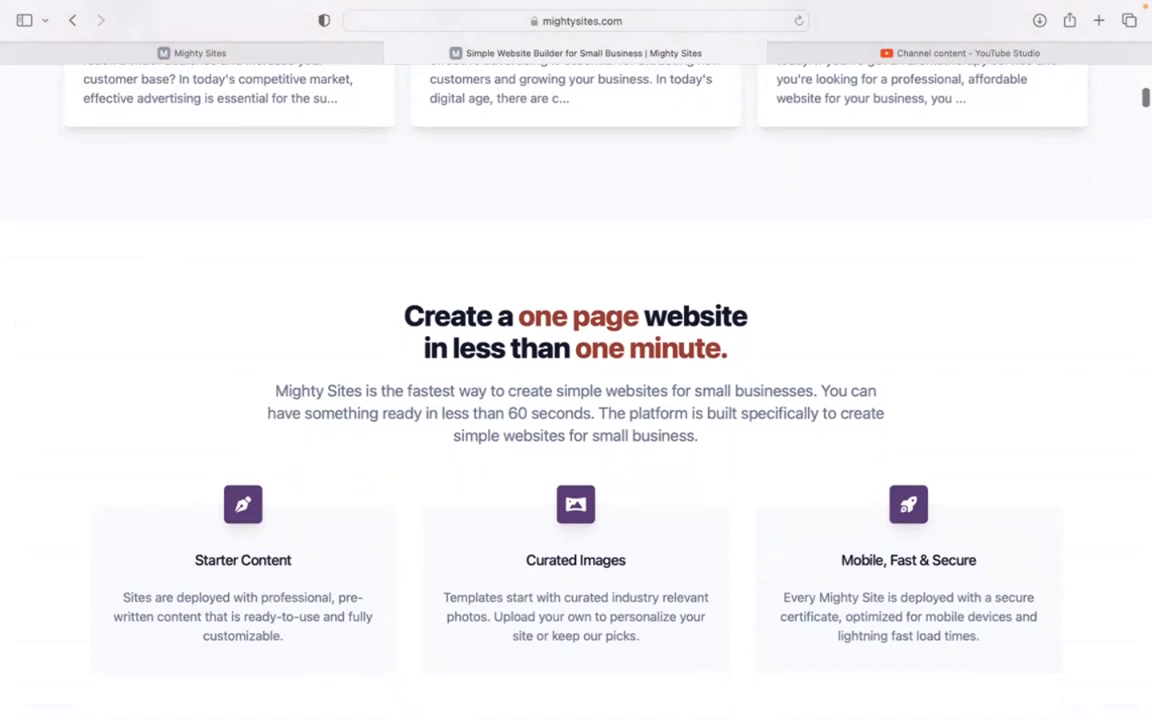
scroll(665, 248, "down", 2)
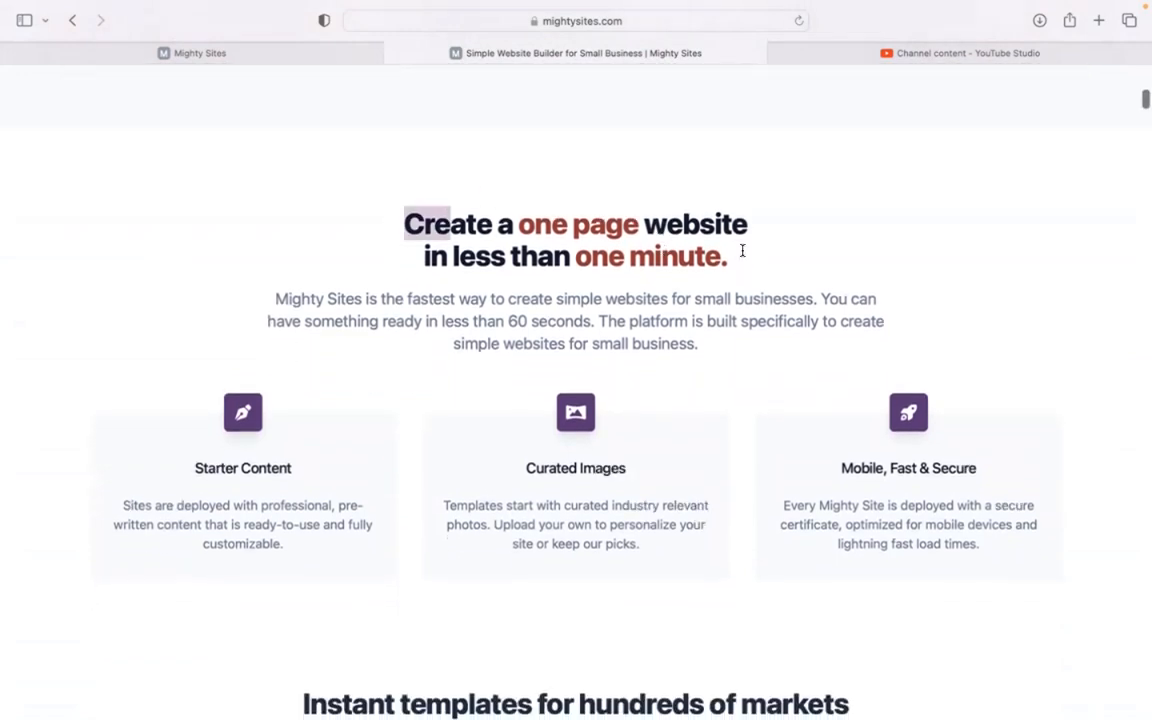
scroll(703, 296, "down", 5)
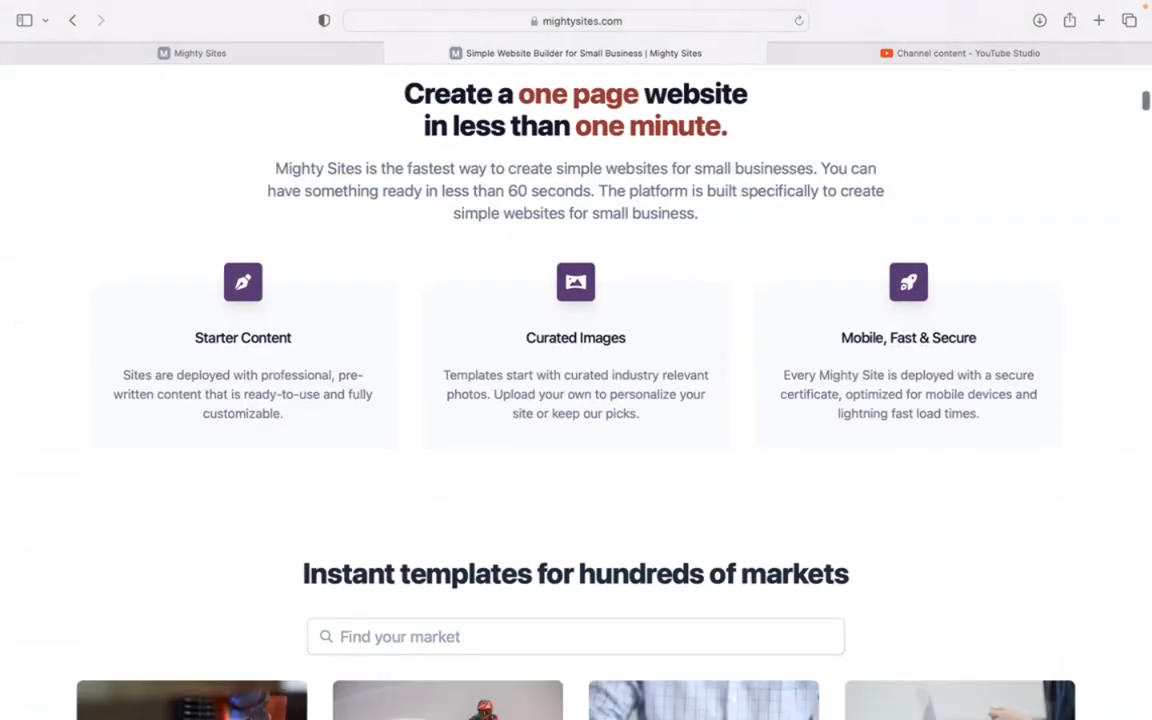
left_click(278, 55)
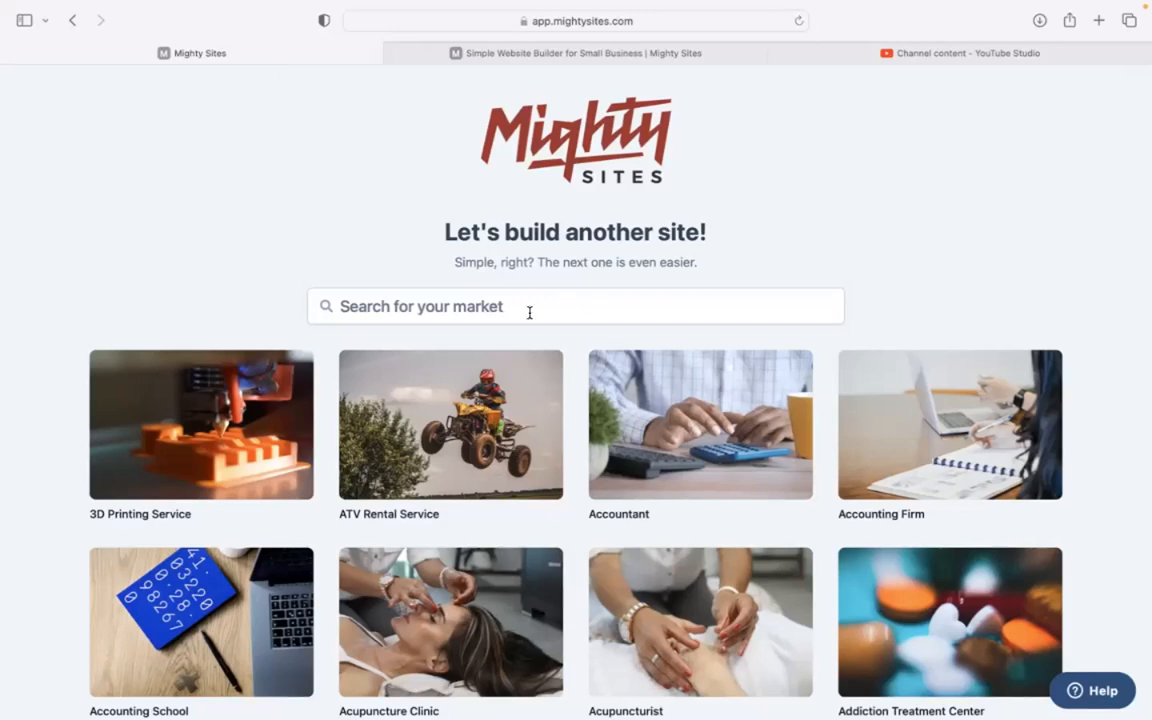
Step: Search the templates for 'hobby' and choose the Hobby Store template
scroll(337, 239, "down", 5)
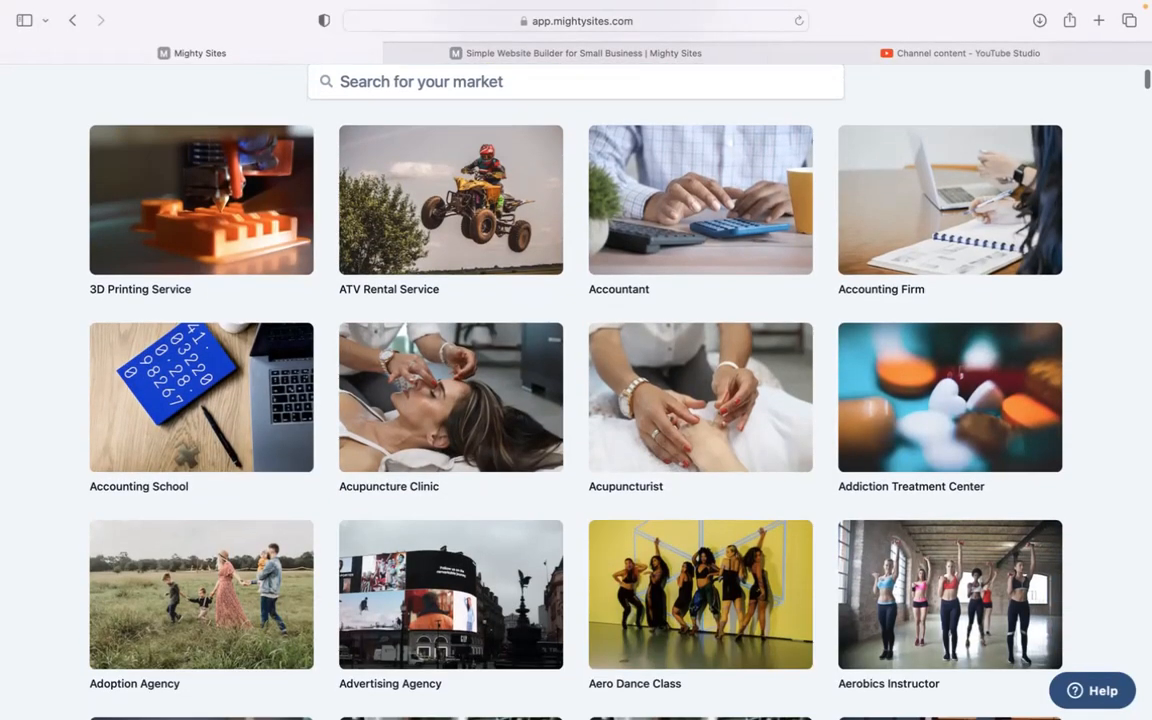
scroll(576, 390, "down", 8)
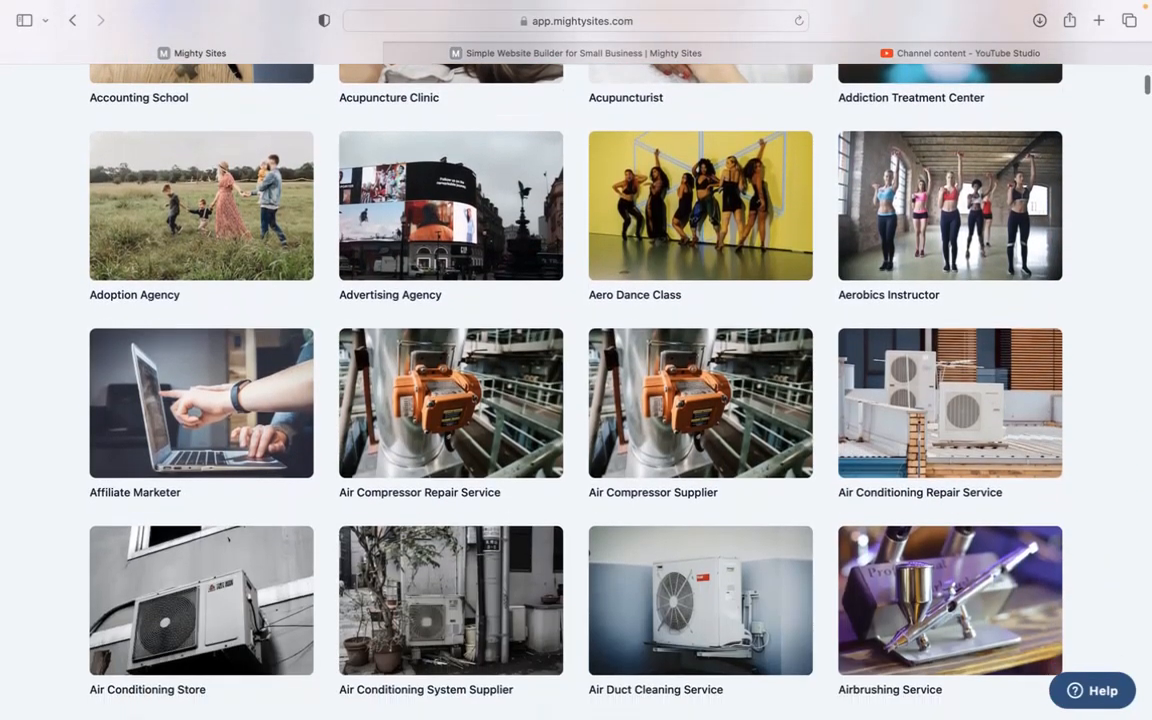
scroll(576, 390, "down", 5)
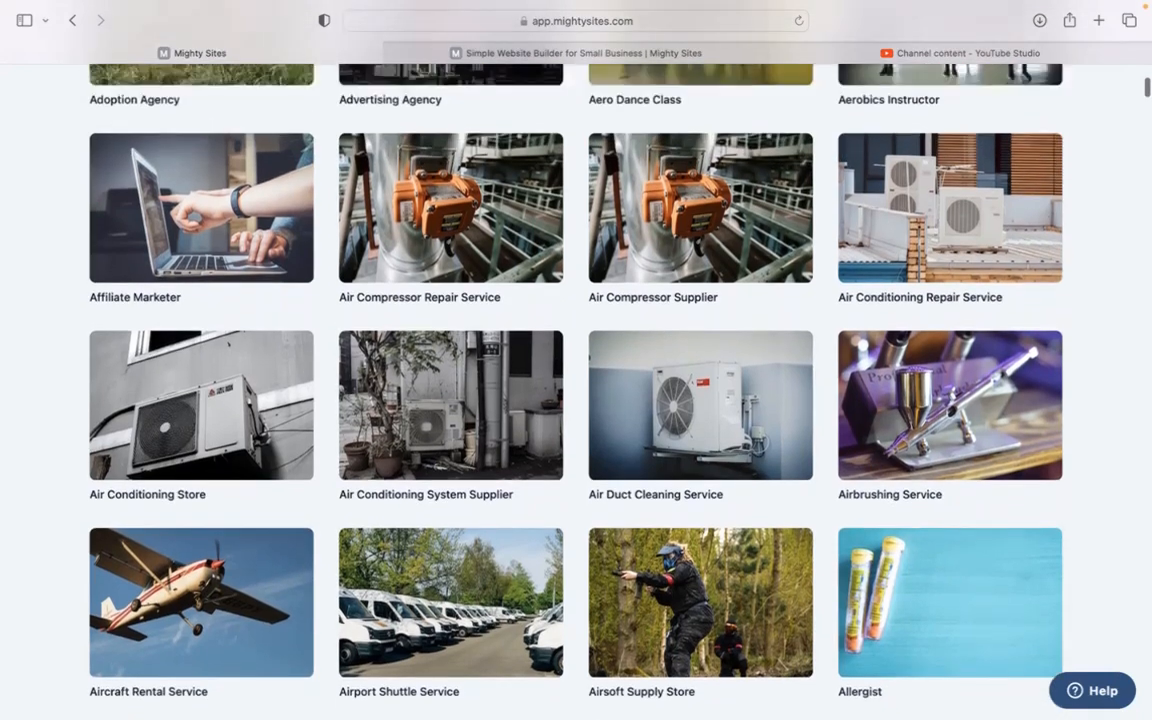
scroll(576, 390, "up", 12)
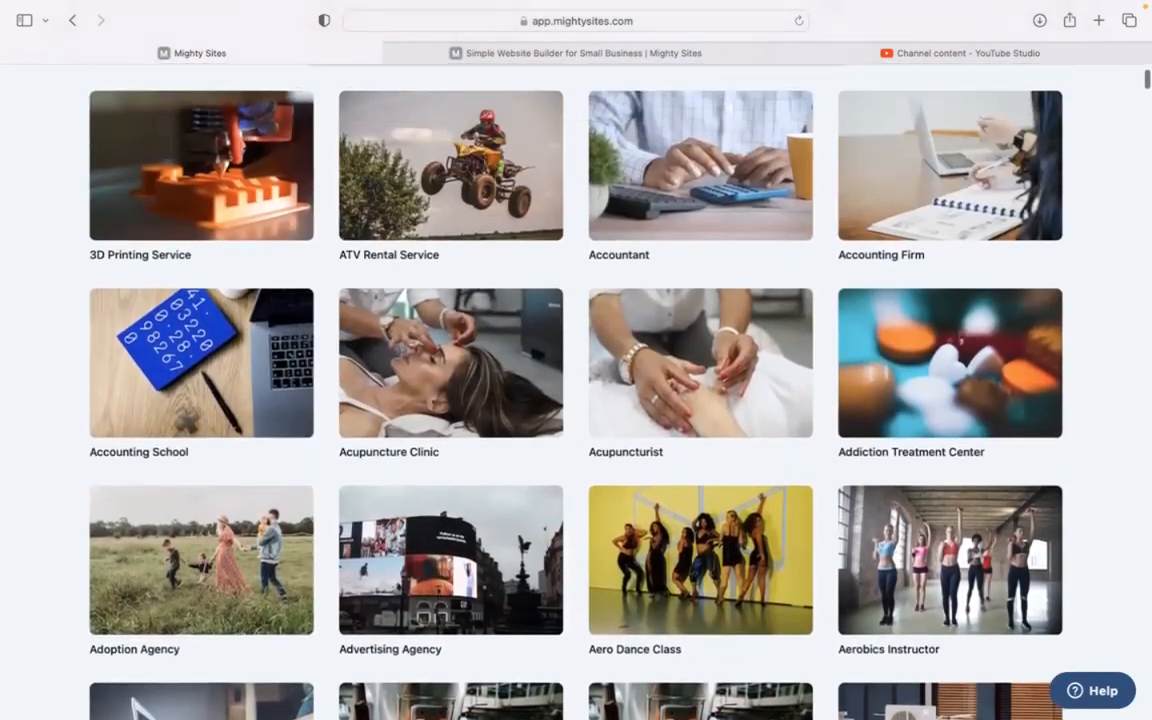
scroll(458, 226, "up", 4)
left_click(458, 226)
type("hobb")
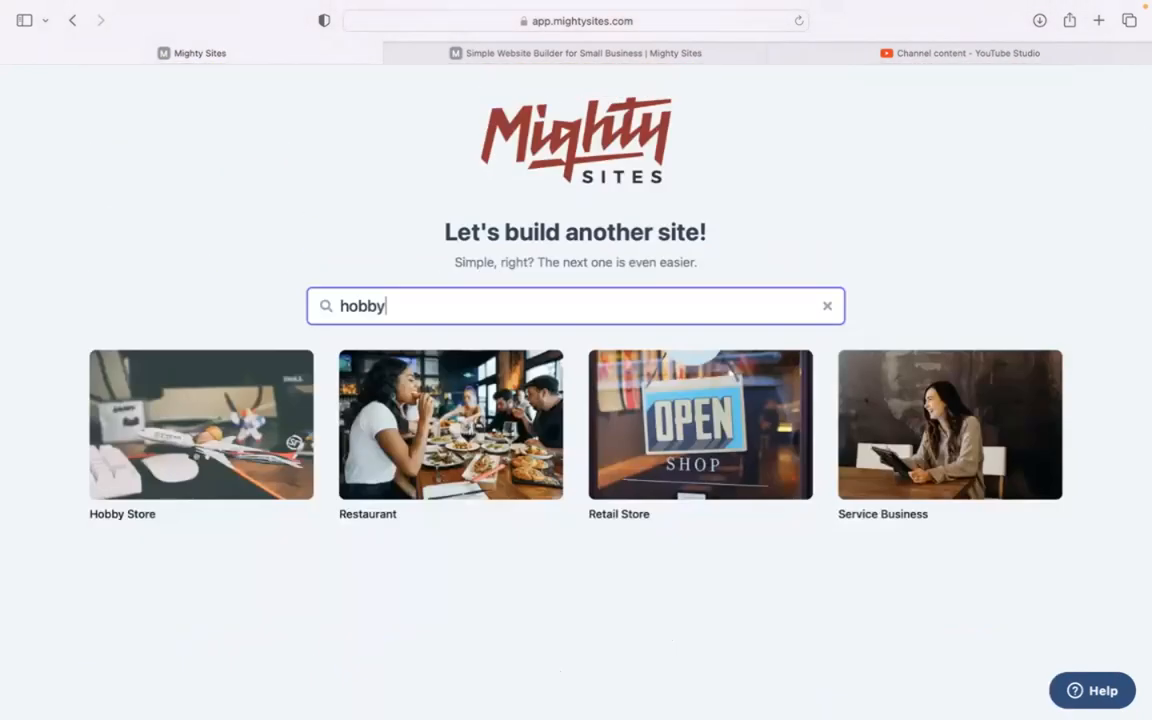
type("y")
left_click(212, 413)
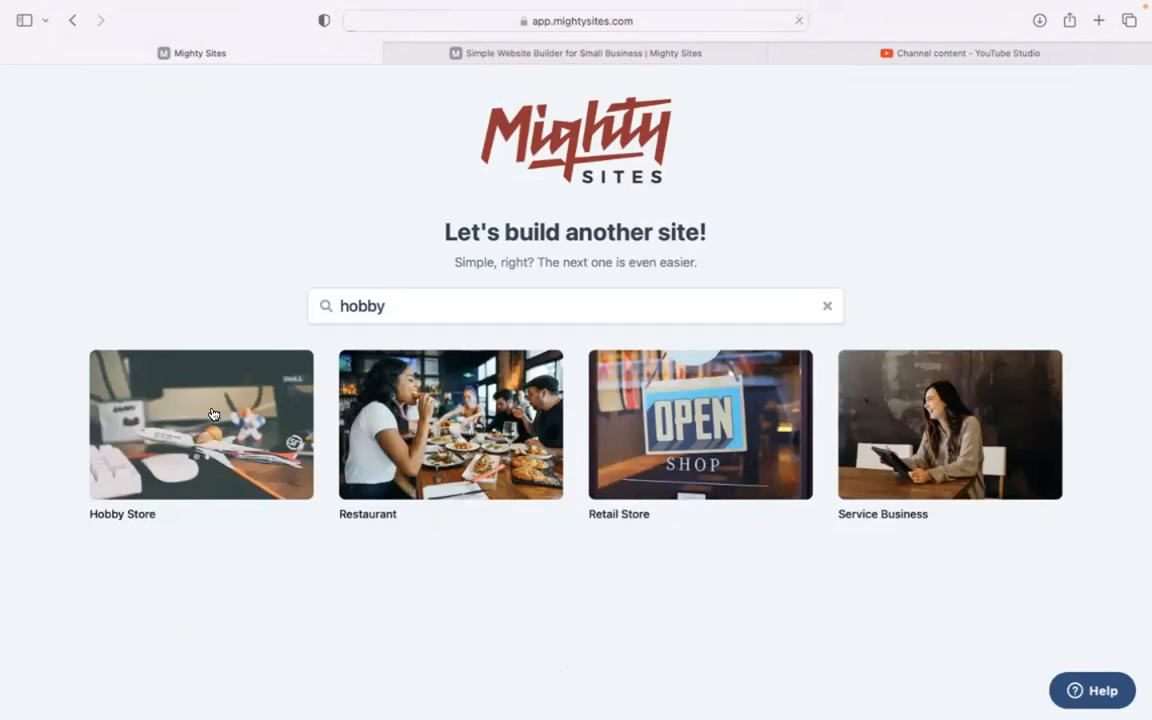
Step: Enter company The Hobby Pot, city Denver, state Colorado, business type Retail, and generate the site
type("The Hobby Pot")
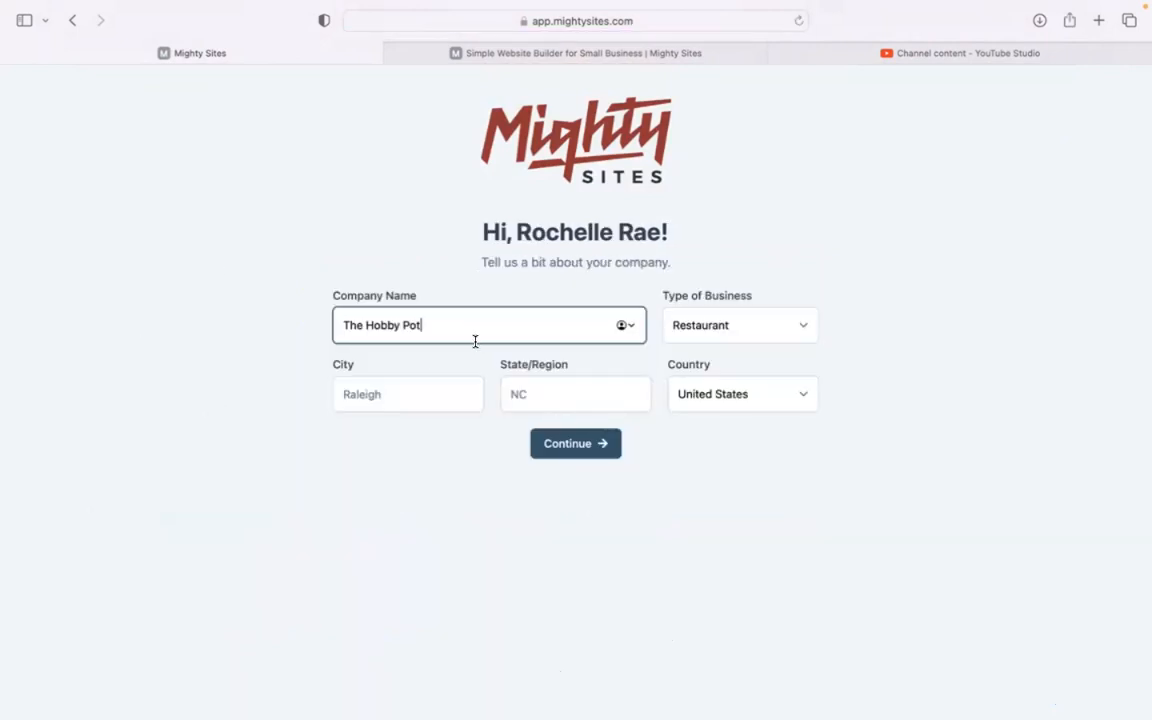
left_click(432, 381)
type("Denver")
left_click(573, 391)
type("Colorado")
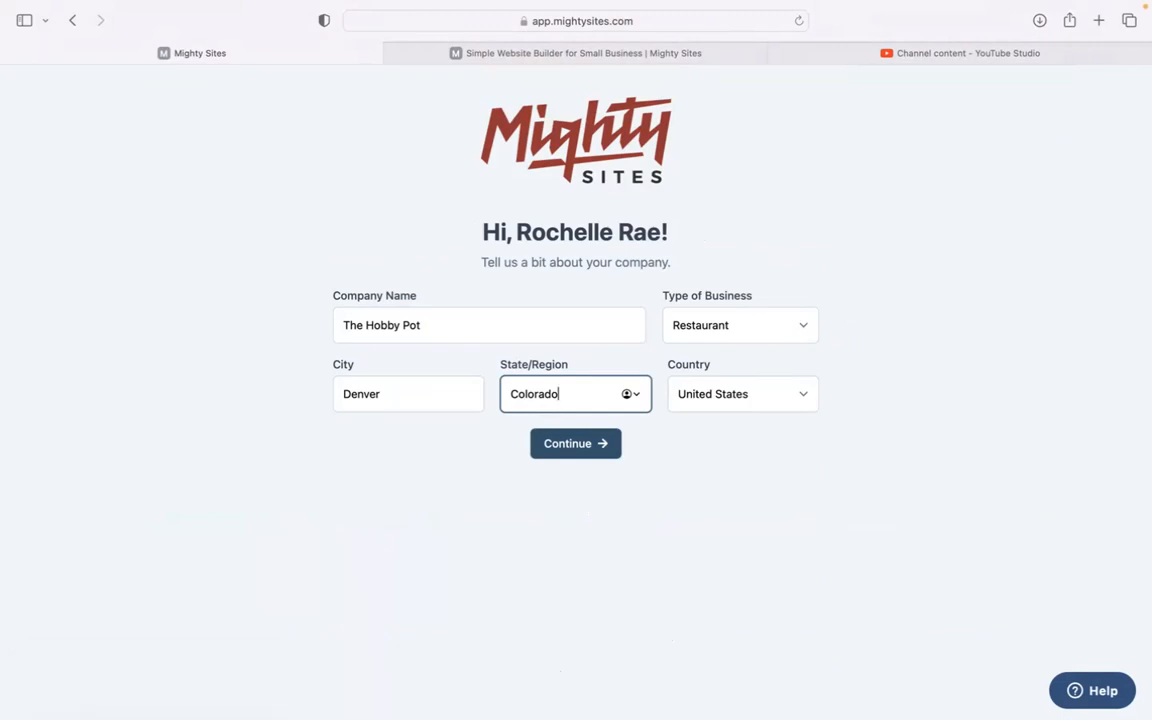
left_click(735, 325)
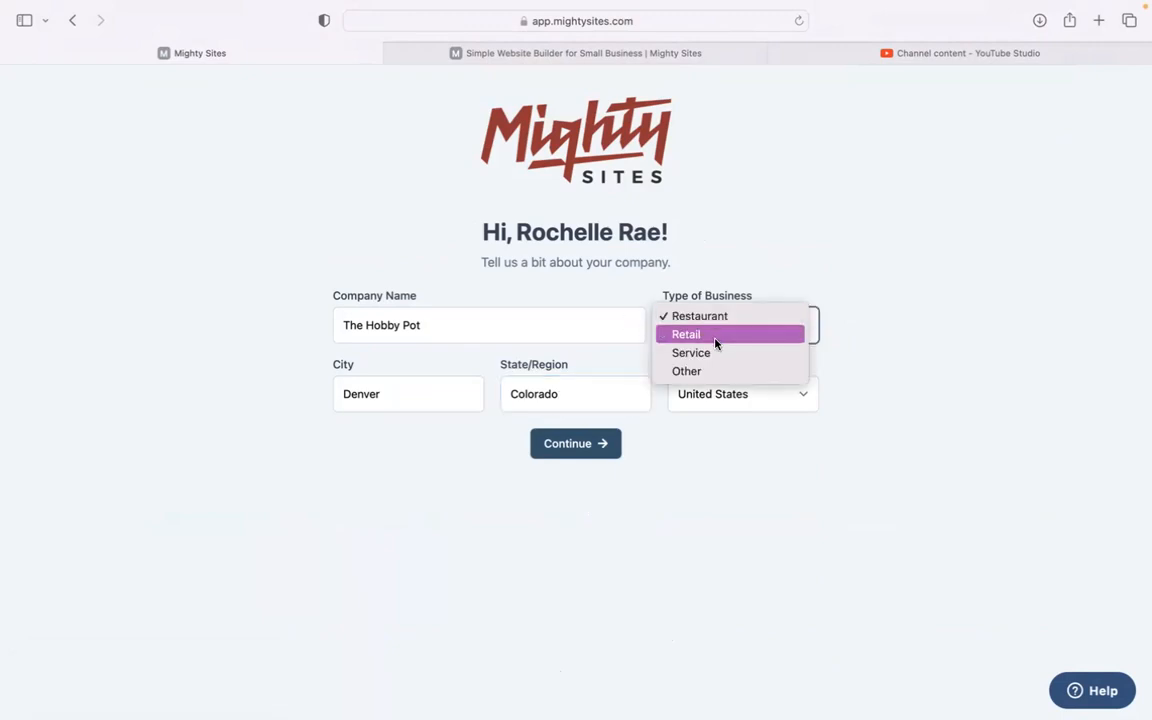
left_click(716, 340)
left_click(605, 438)
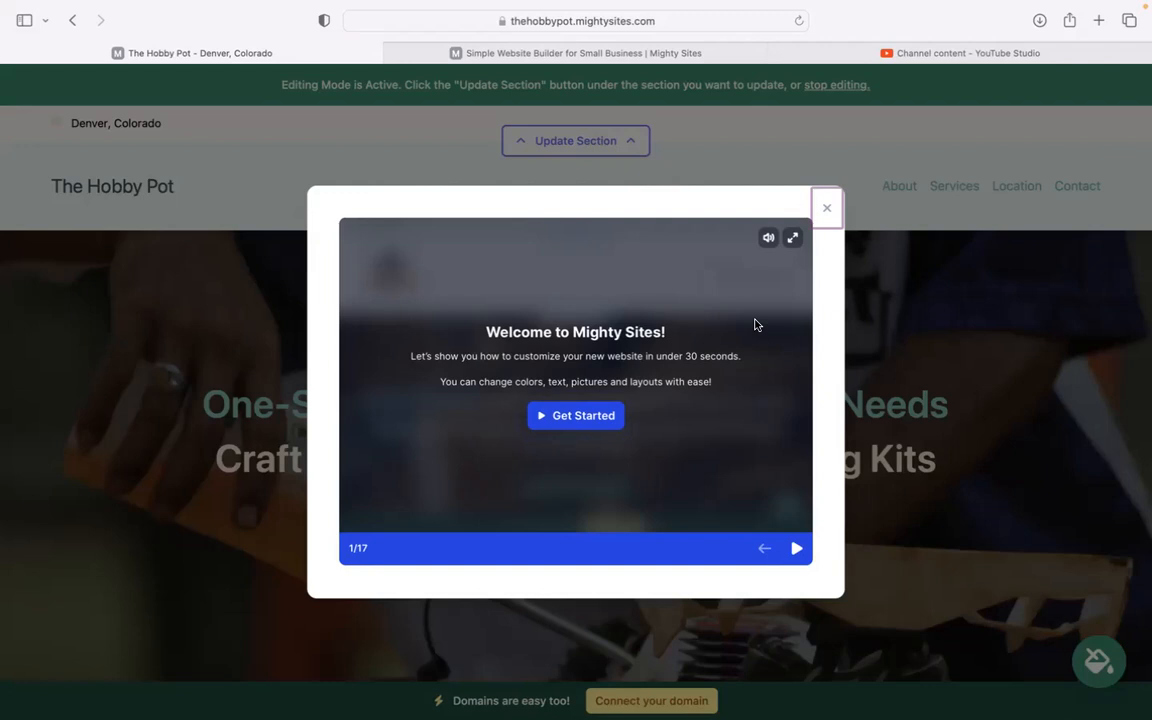
Step: Dismiss the welcome tour and review the products paragraph in the About Us section
left_click(827, 212)
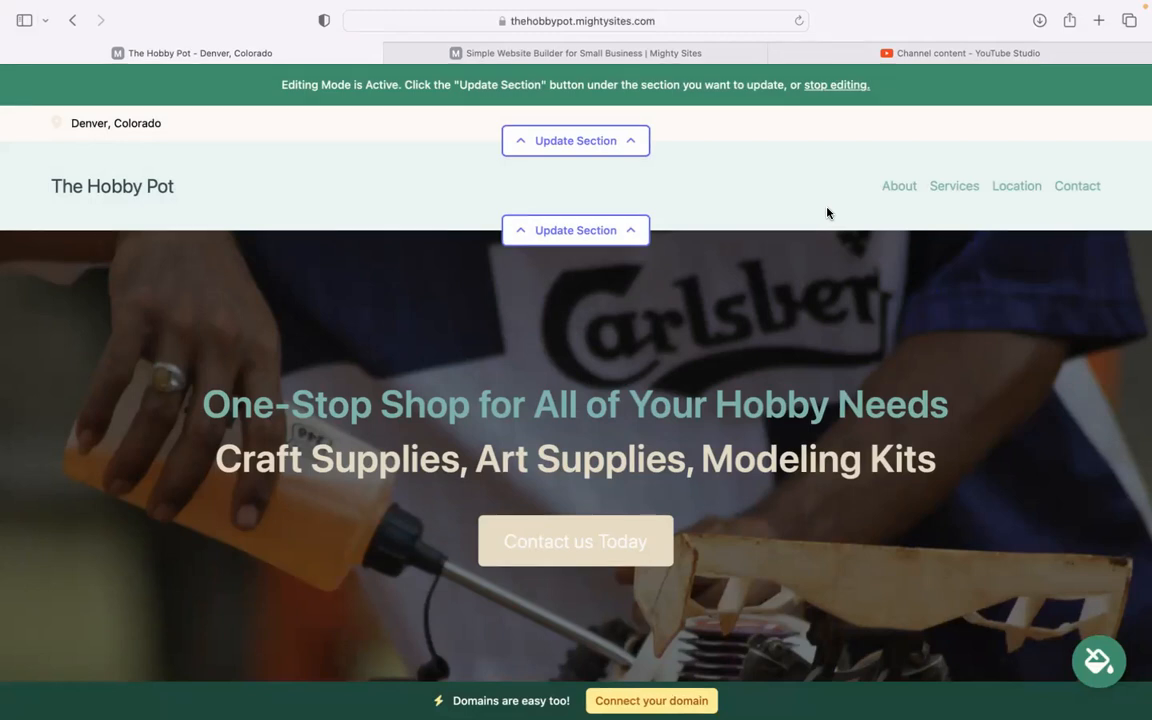
scroll(827, 212, "down", 3)
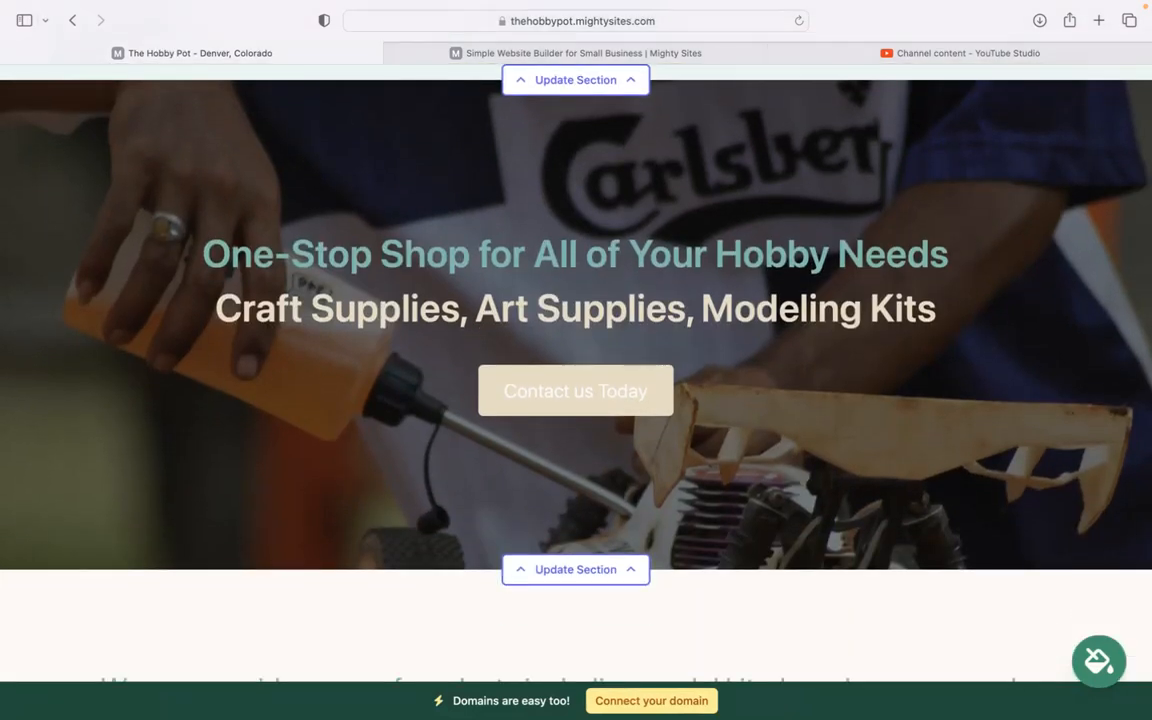
scroll(576, 300, "down", 2)
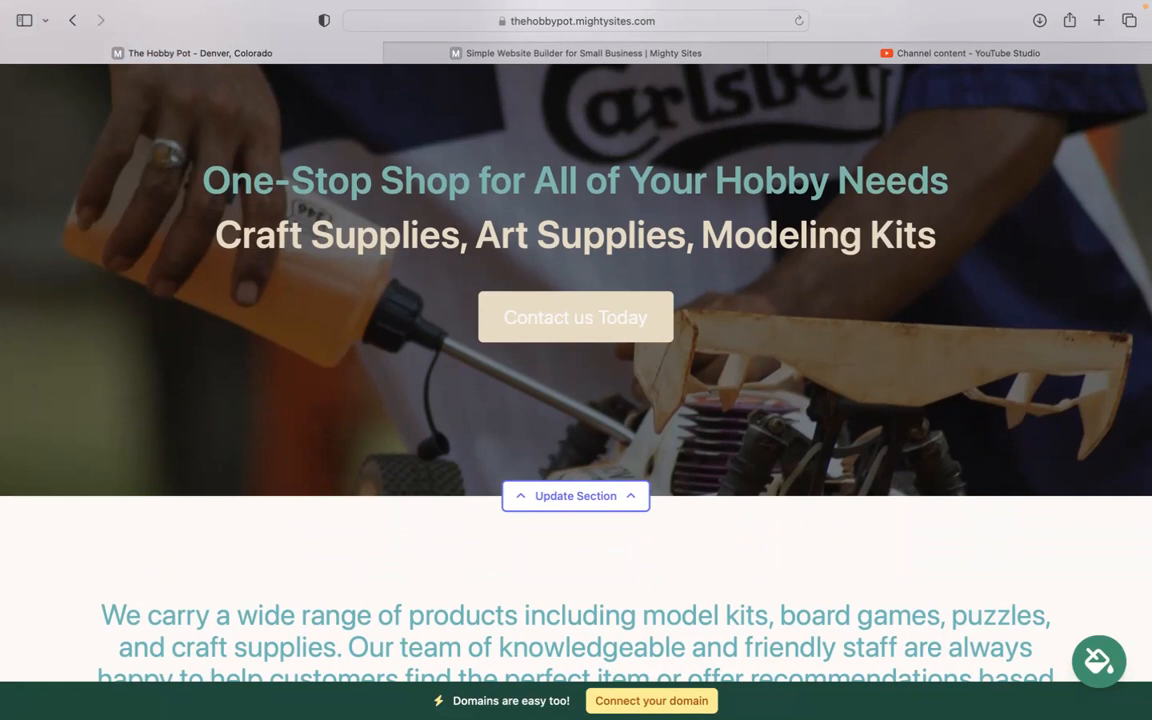
scroll(576, 360, "down", 6)
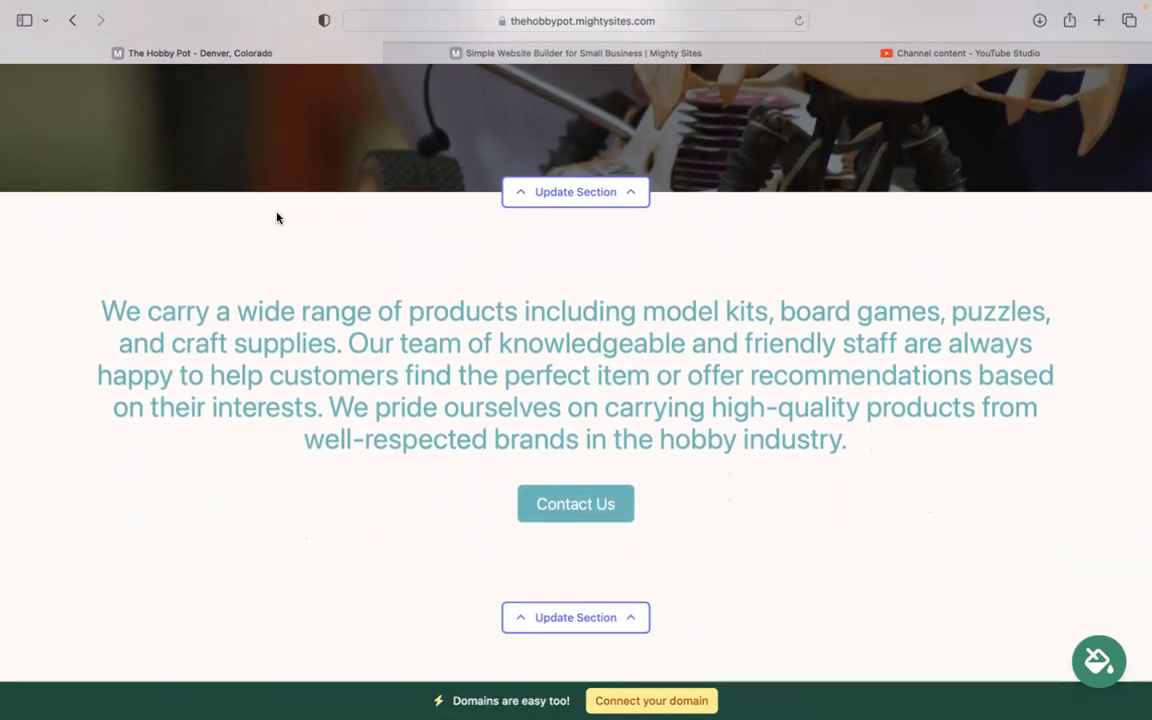
left_click_drag(94, 288, 887, 455)
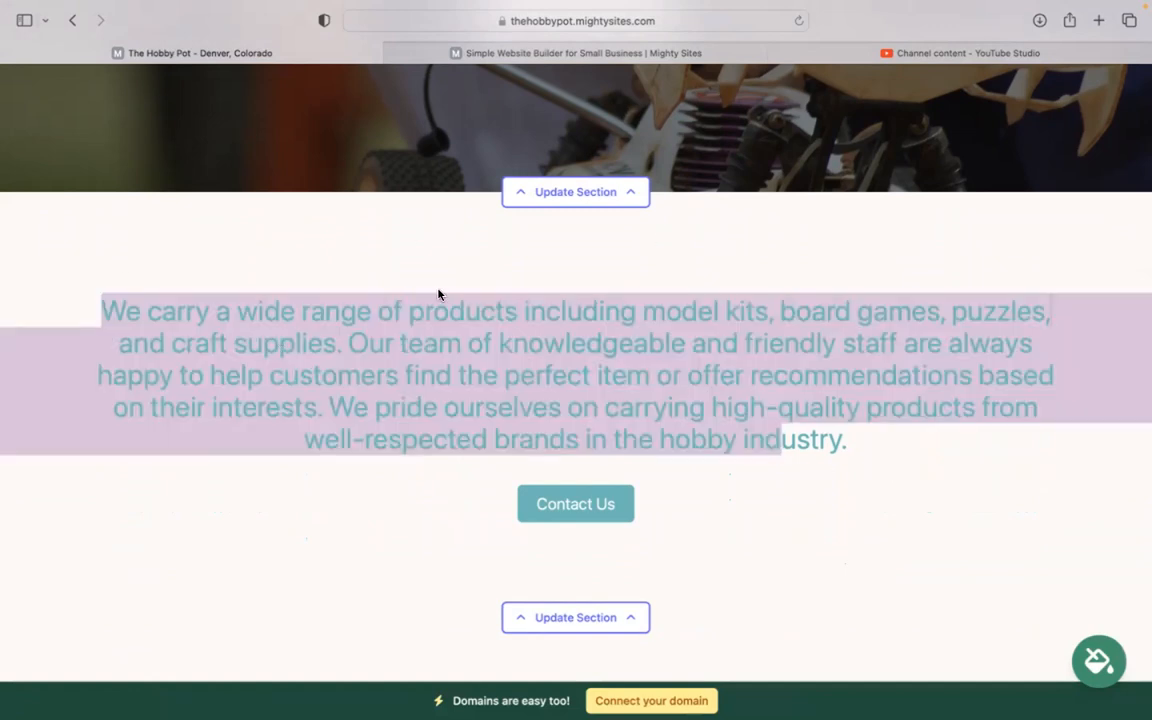
left_click(67, 275)
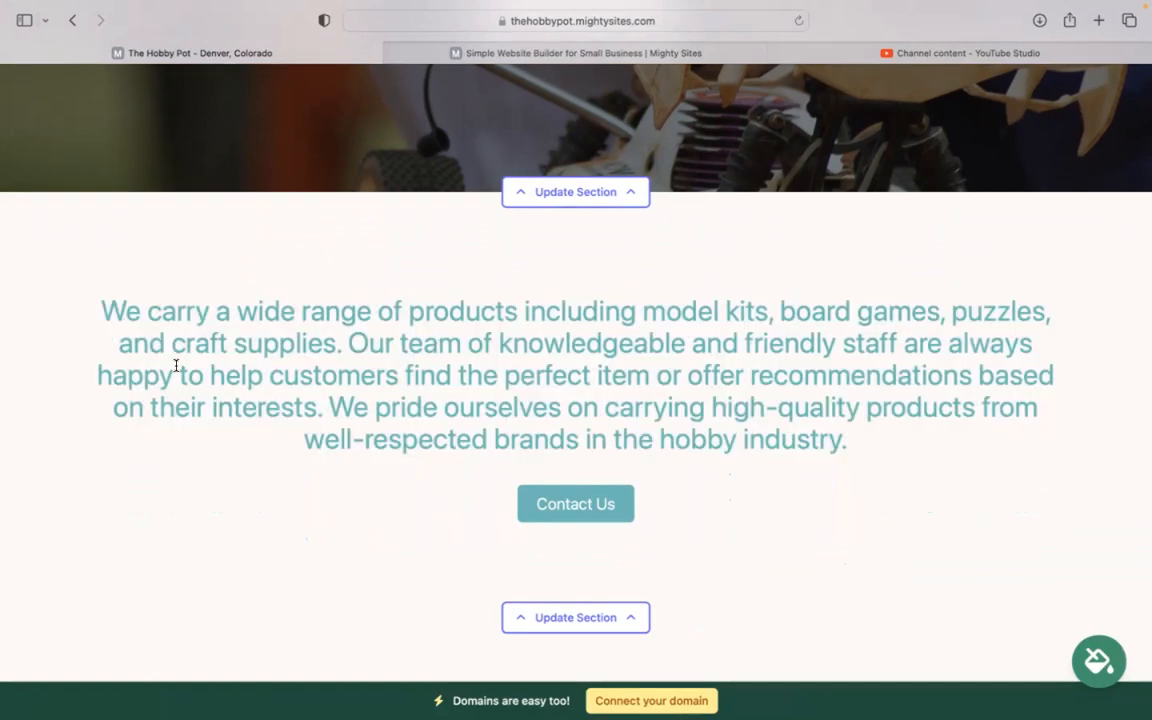
Step: Look over the Services product list and Location section down to the footer, then return up
scroll(176, 366, "down", 5)
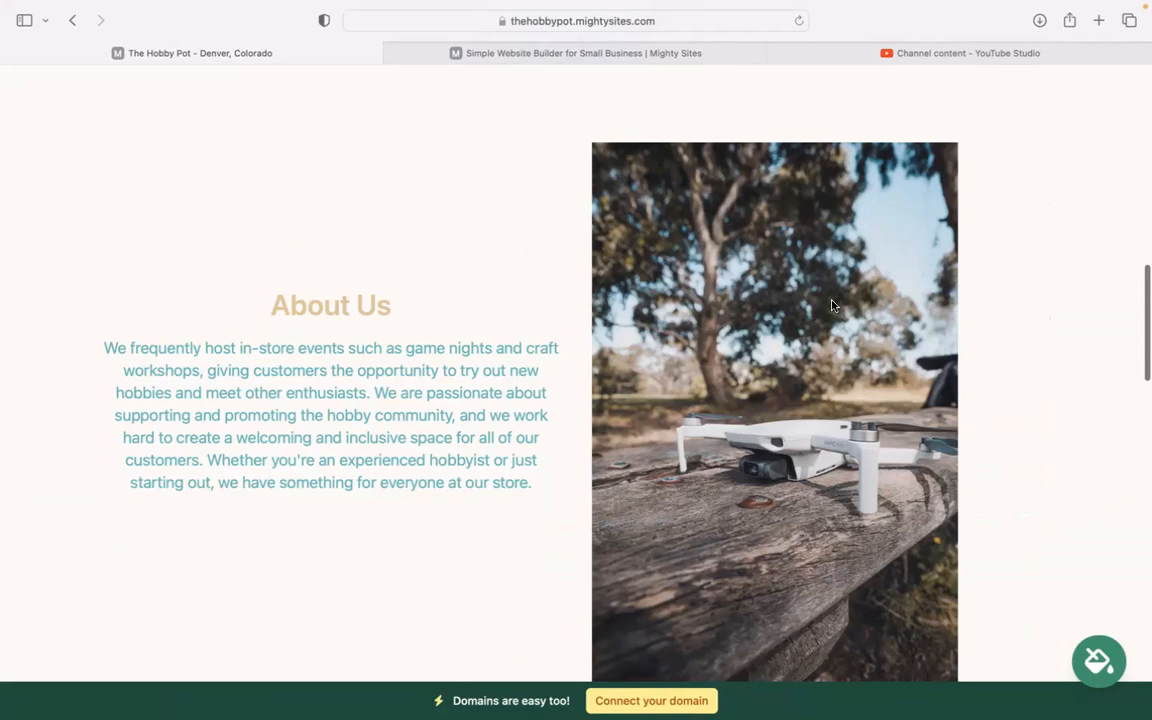
scroll(803, 398, "down", 5)
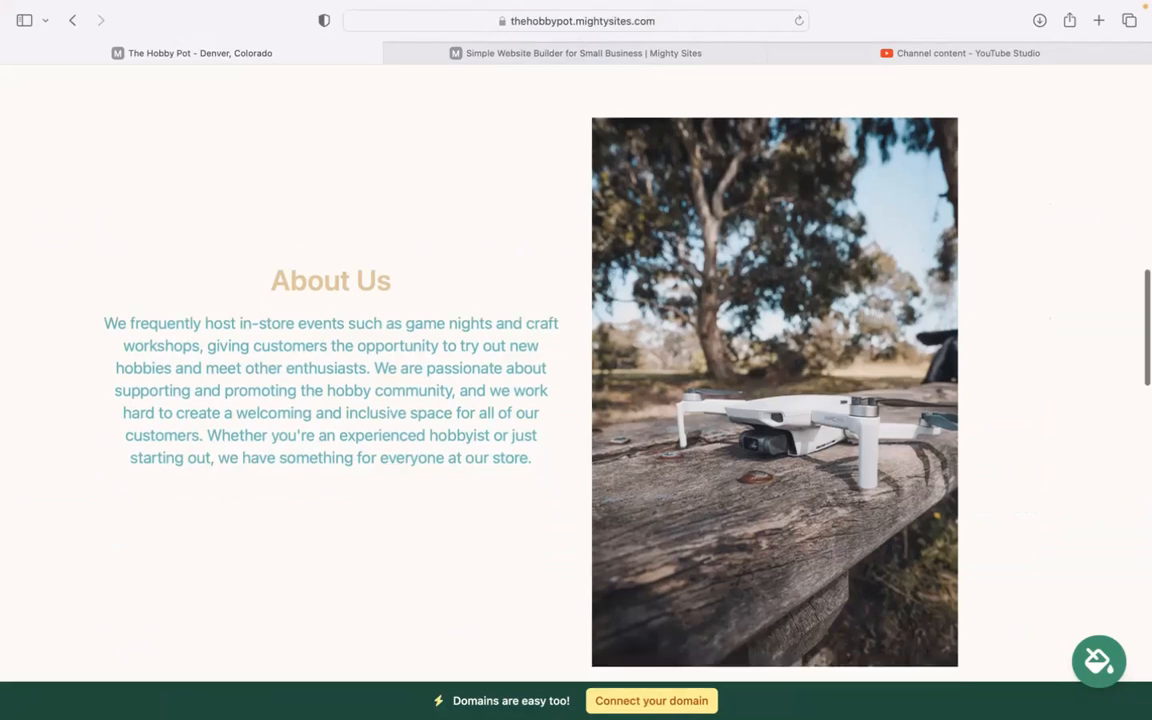
scroll(490, 257, "down", 8)
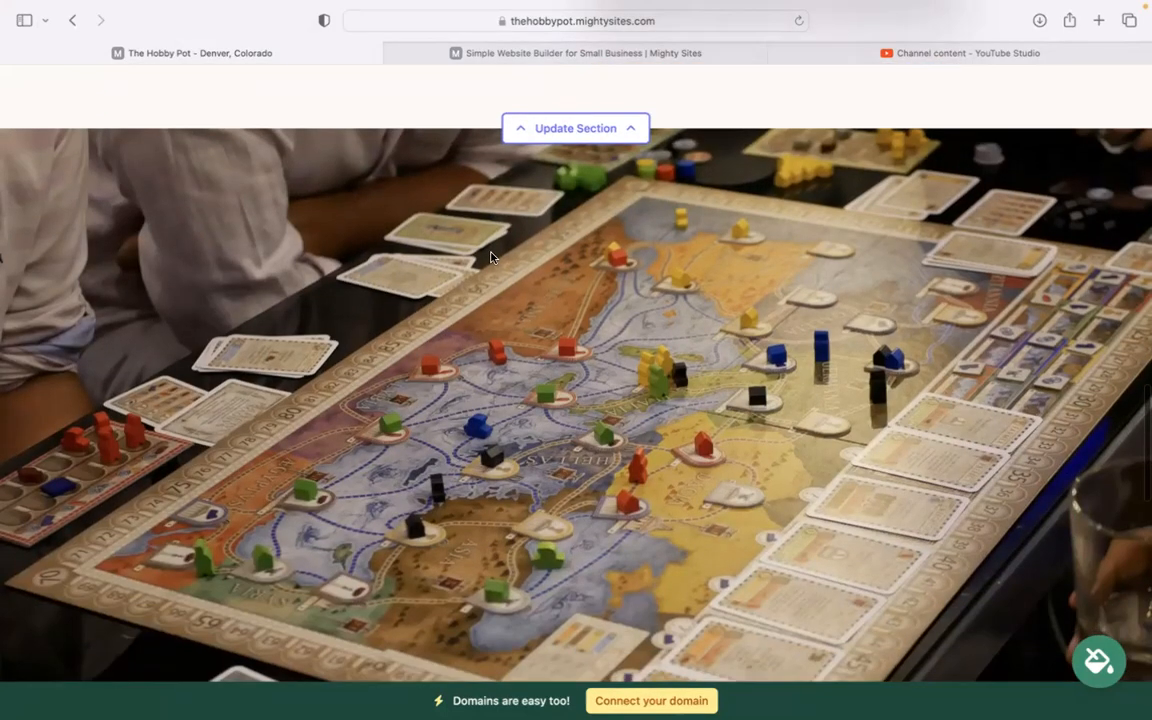
scroll(555, 314, "down", 8)
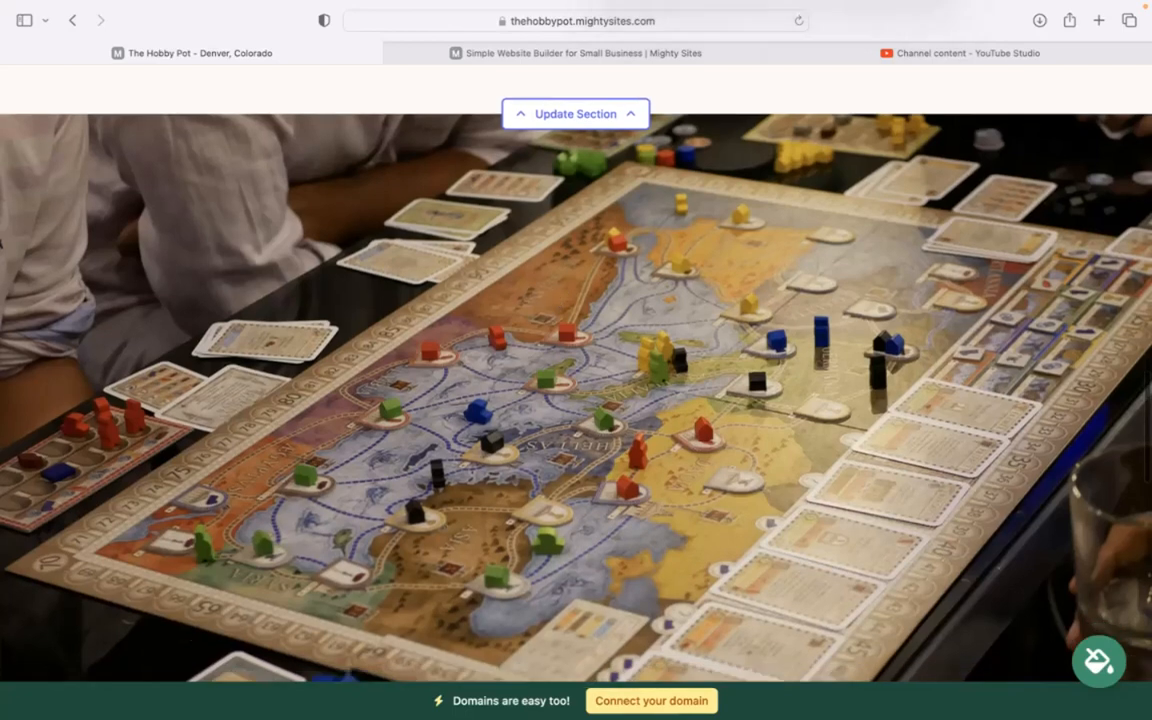
scroll(622, 244, "down", 8)
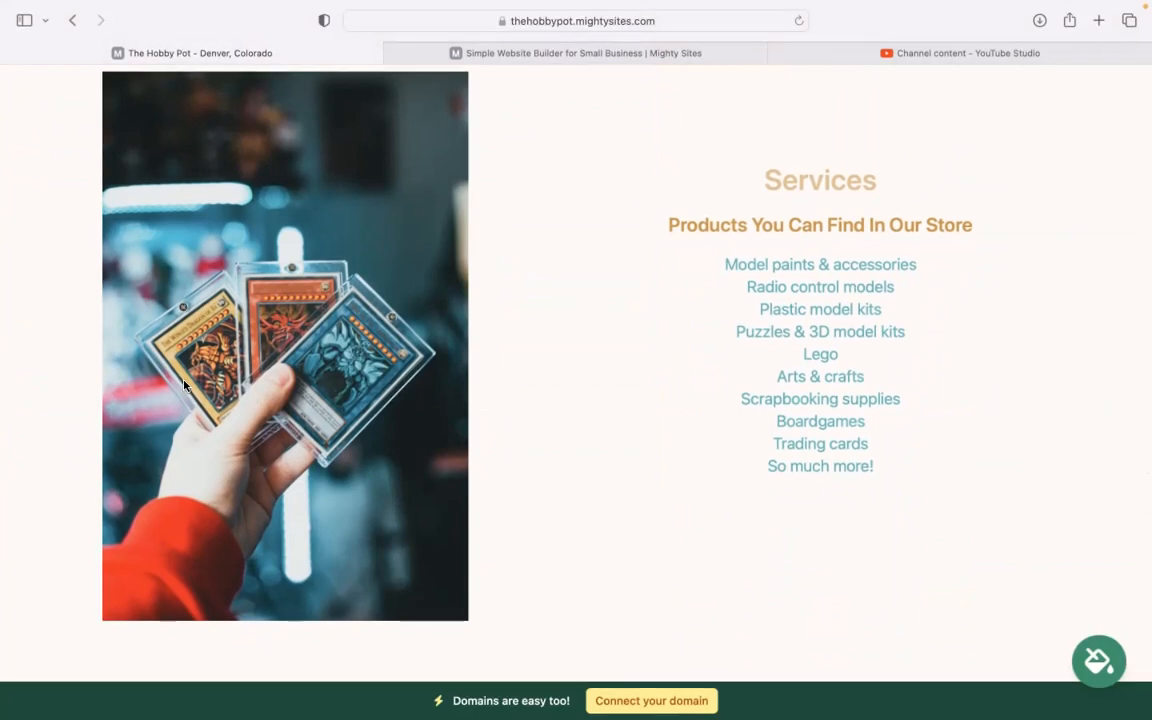
mouse_move(724, 264)
left_mouse_down()
mouse_move(936, 494)
mouse_move(950, 434)
mouse_move(900, 478)
left_mouse_up()
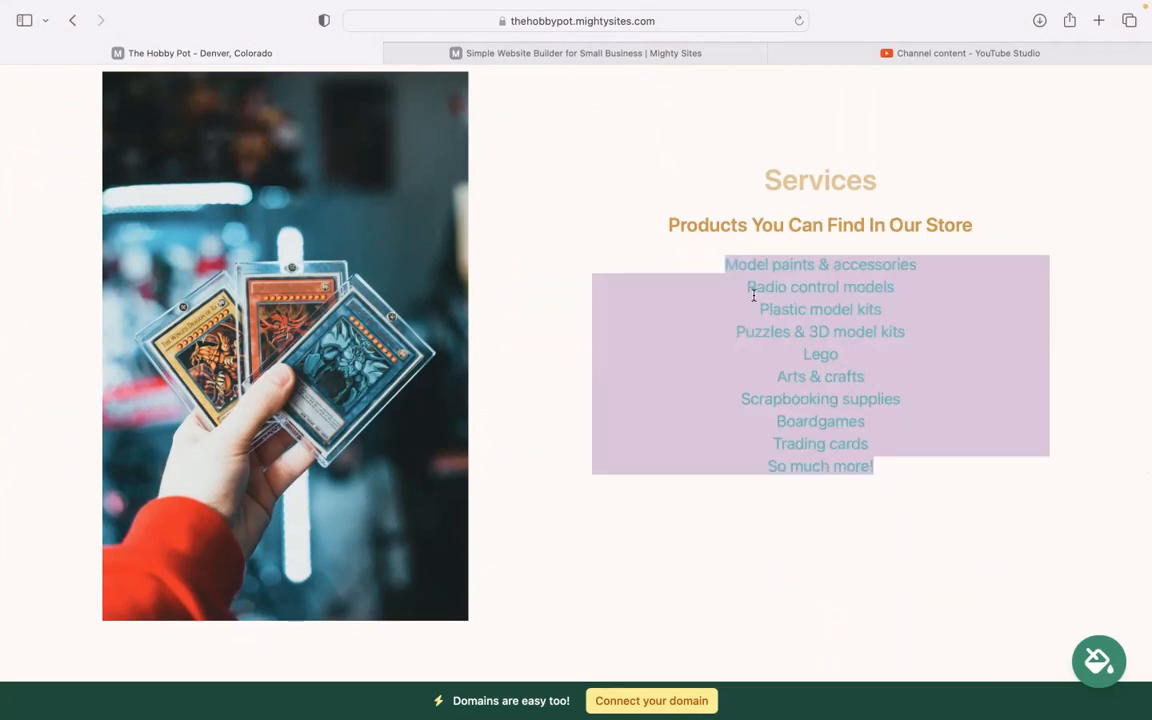
left_click(675, 225)
scroll(675, 225, "down", 5)
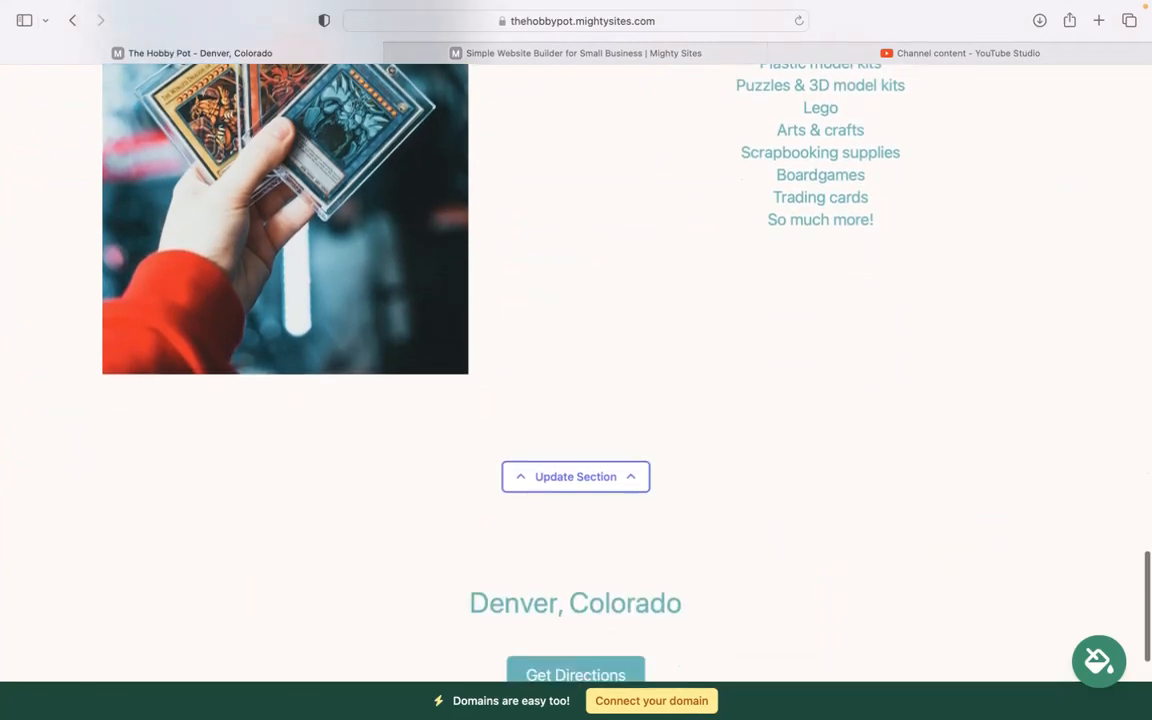
scroll(576, 372, "down", 1)
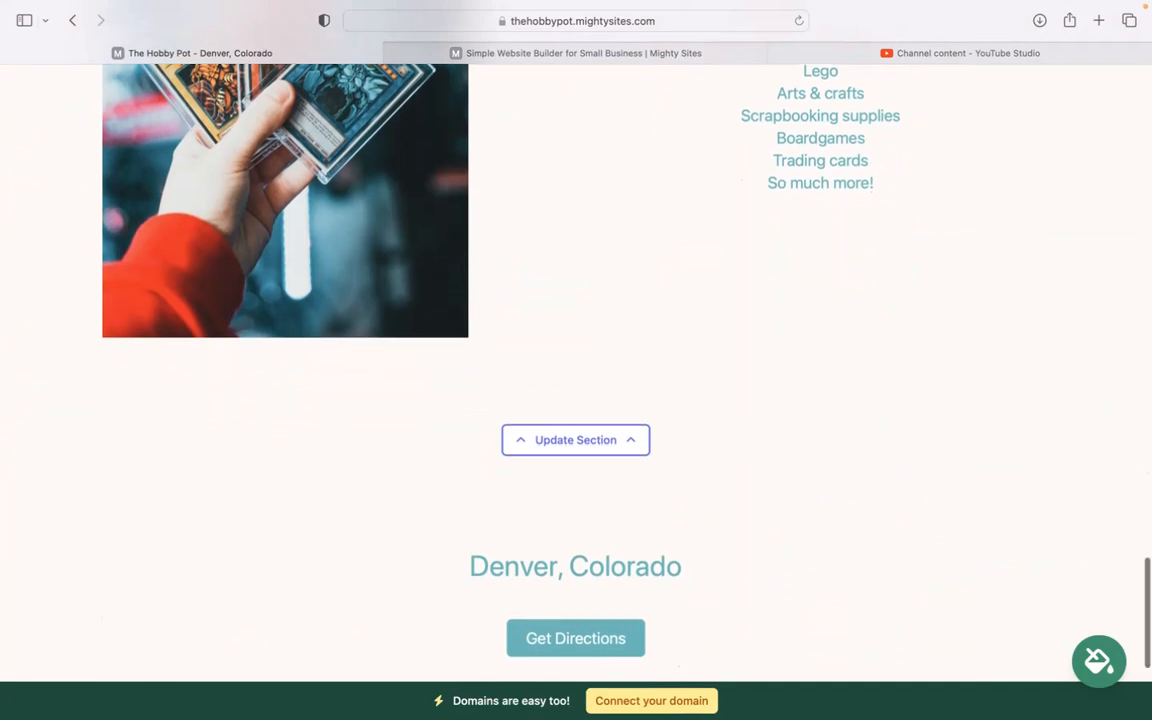
scroll(576, 372, "down", 6)
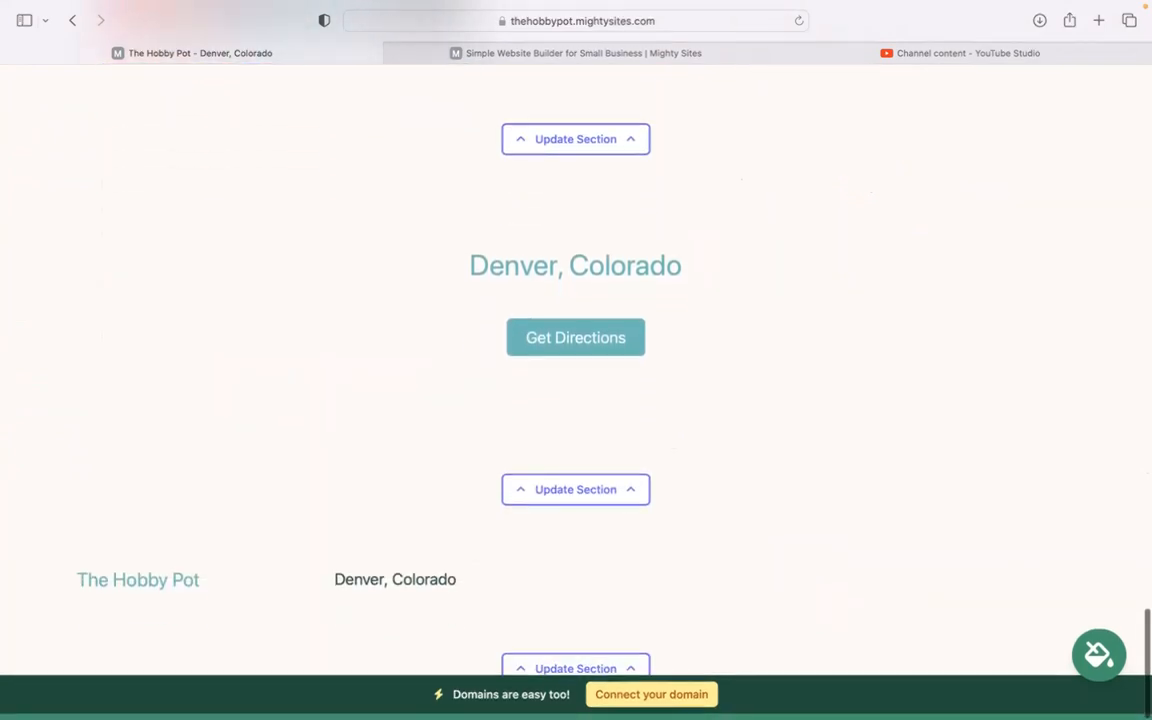
scroll(576, 372, "up", 15)
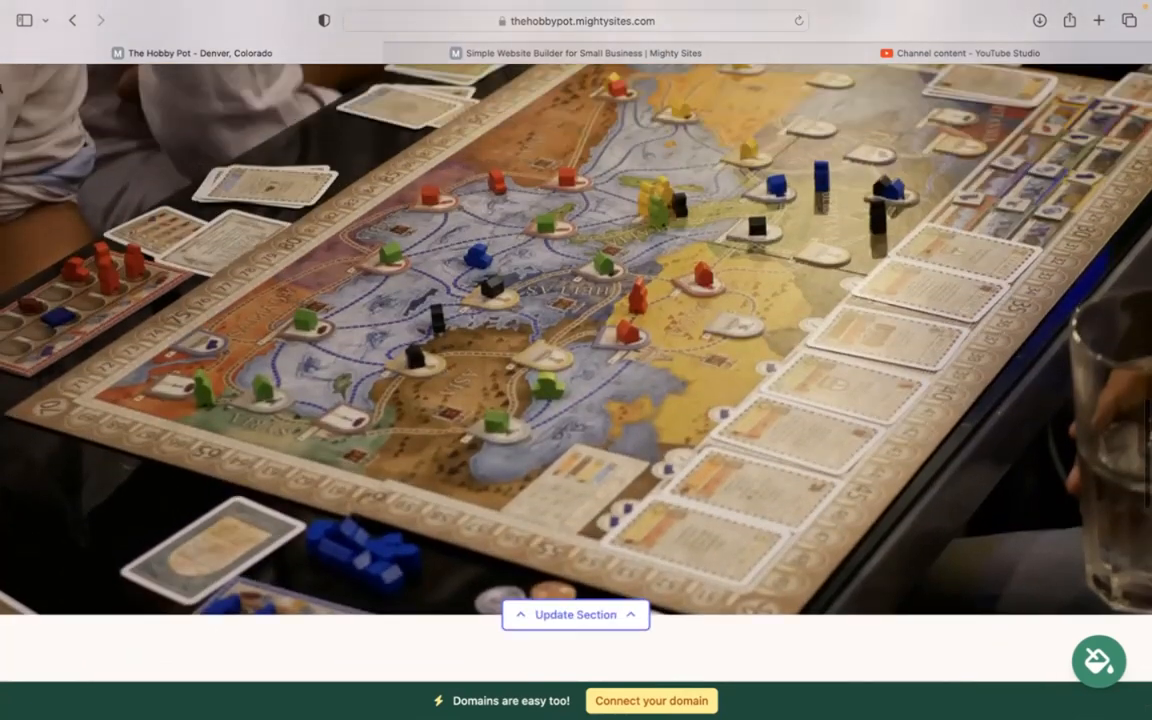
scroll(576, 372, "up", 20)
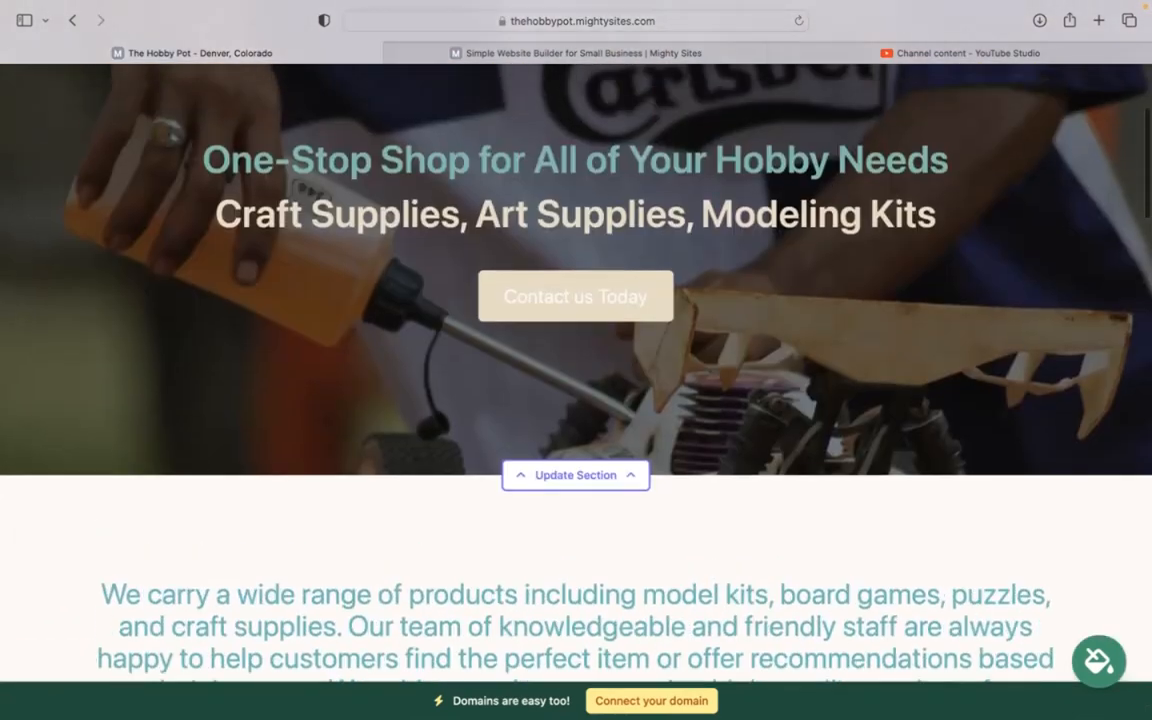
scroll(576, 372, "up", 3)
Step: In the contact bar editor, enter the store's e-mail address and phone number
left_click(632, 142)
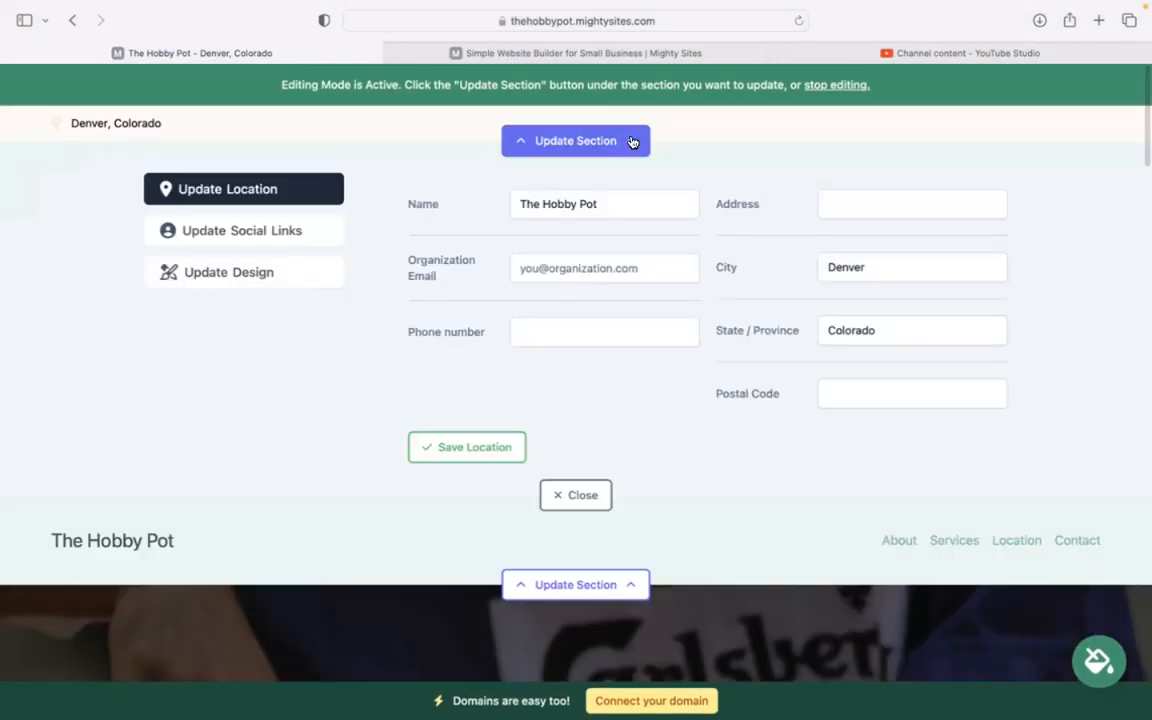
left_click(592, 258)
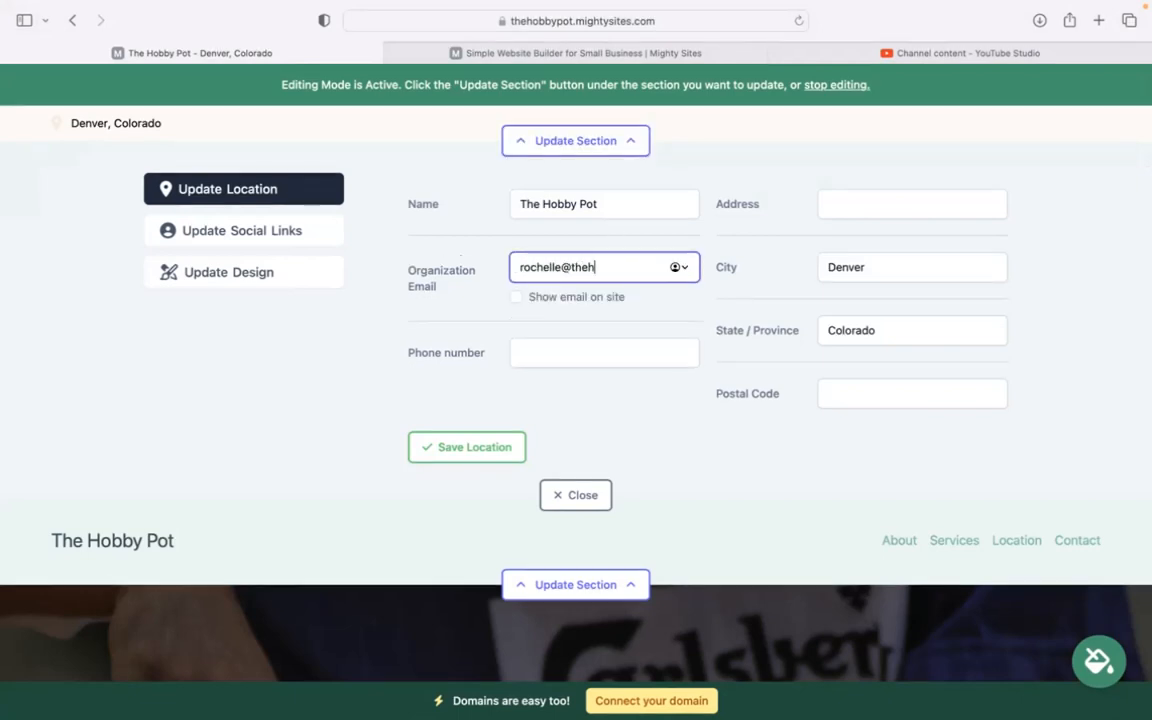
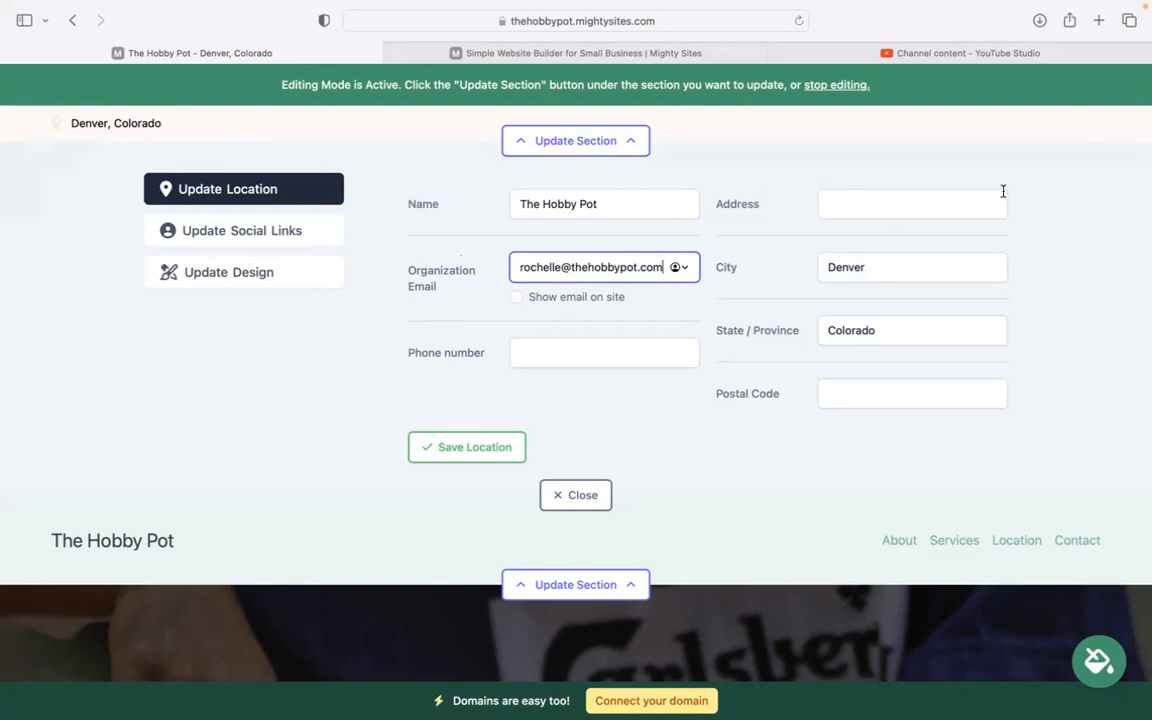
left_click(605, 343)
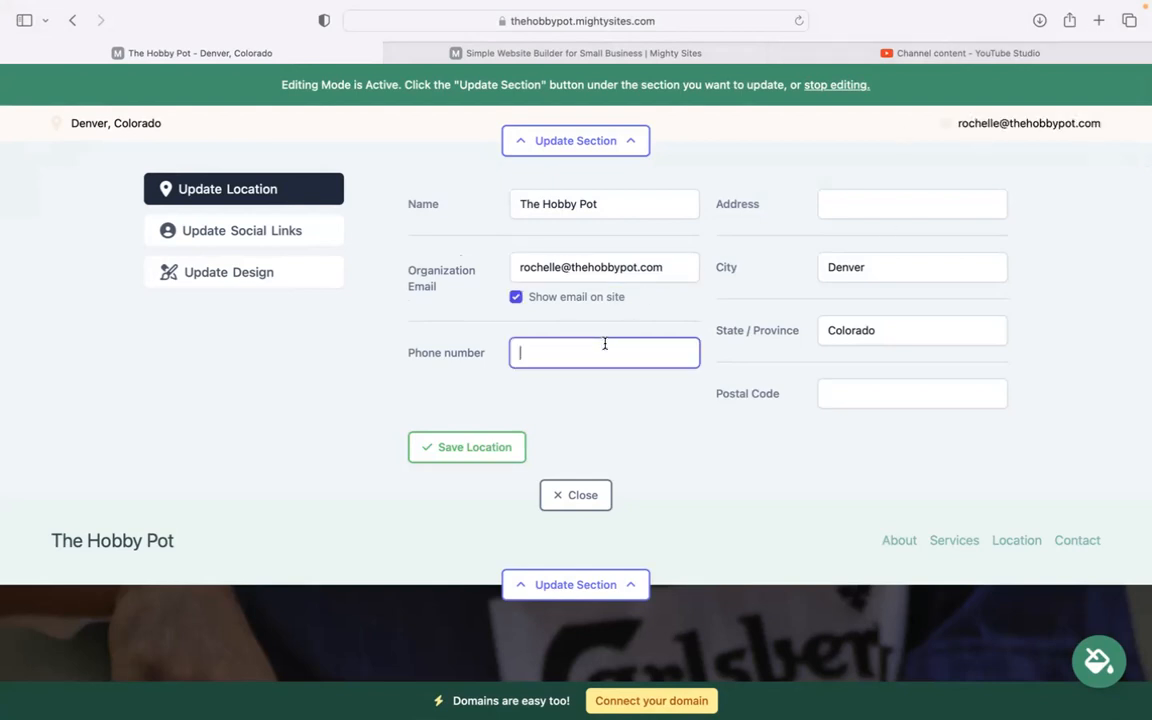
type("575-39393")
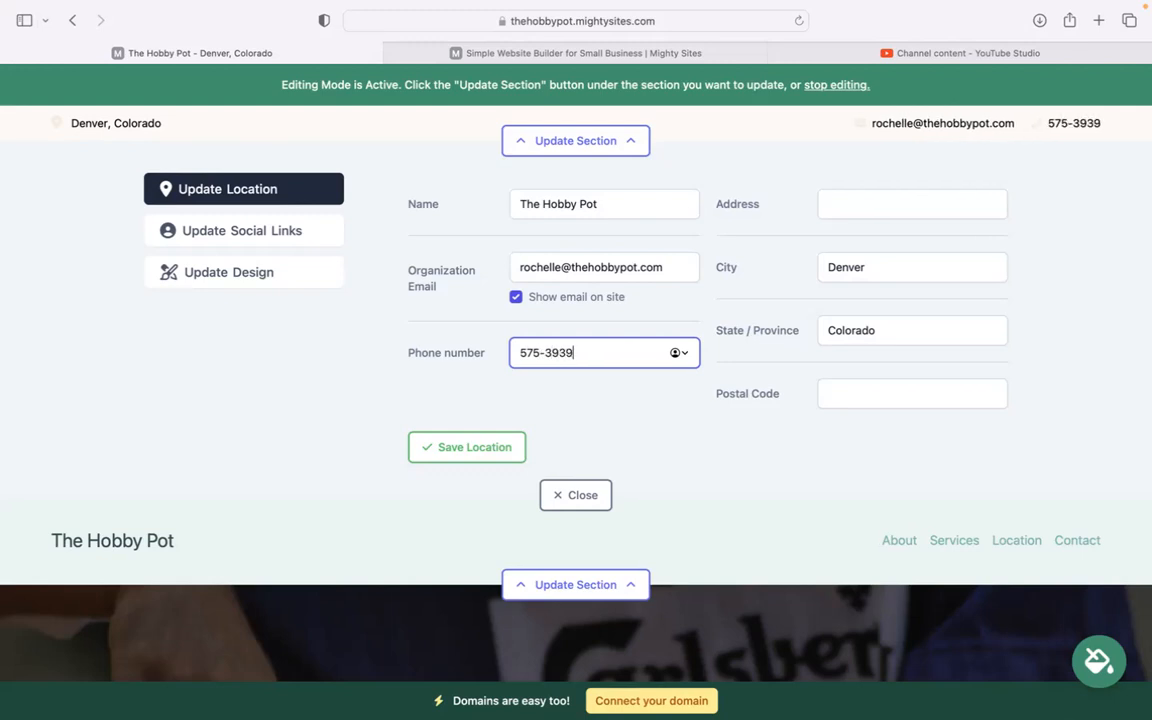
Step: Add the store's street address and postal code, save the location, then save the social links
left_click(920, 205)
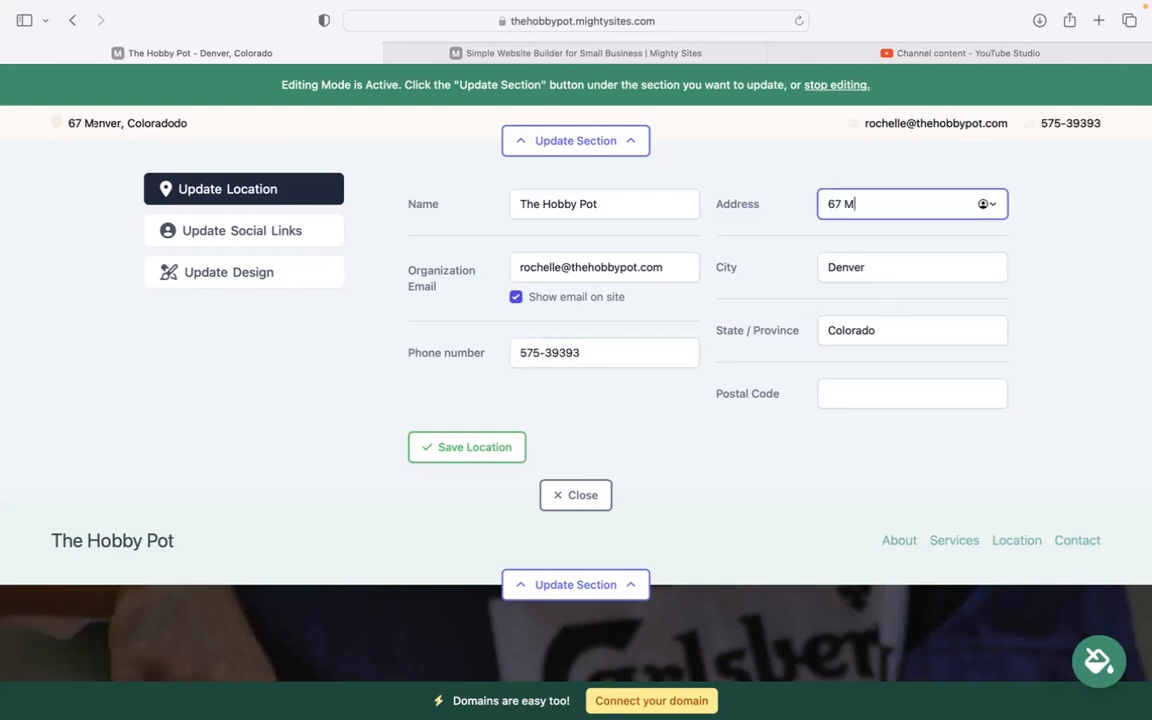
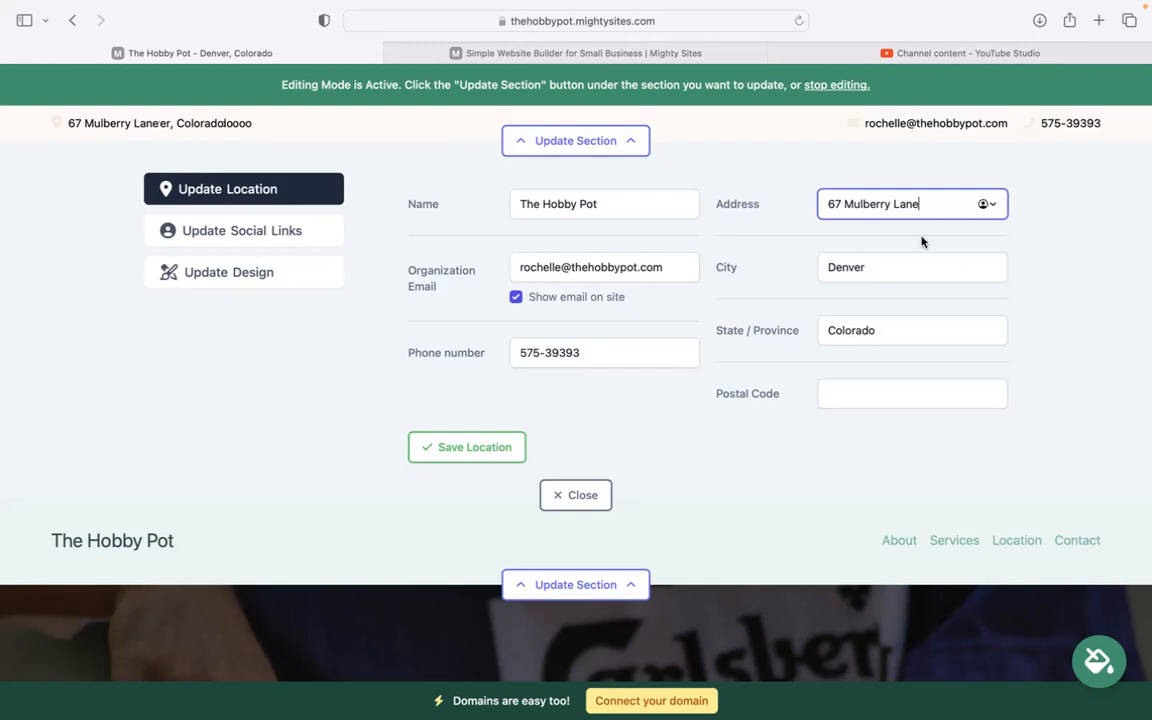
left_click(883, 400)
type("40484")
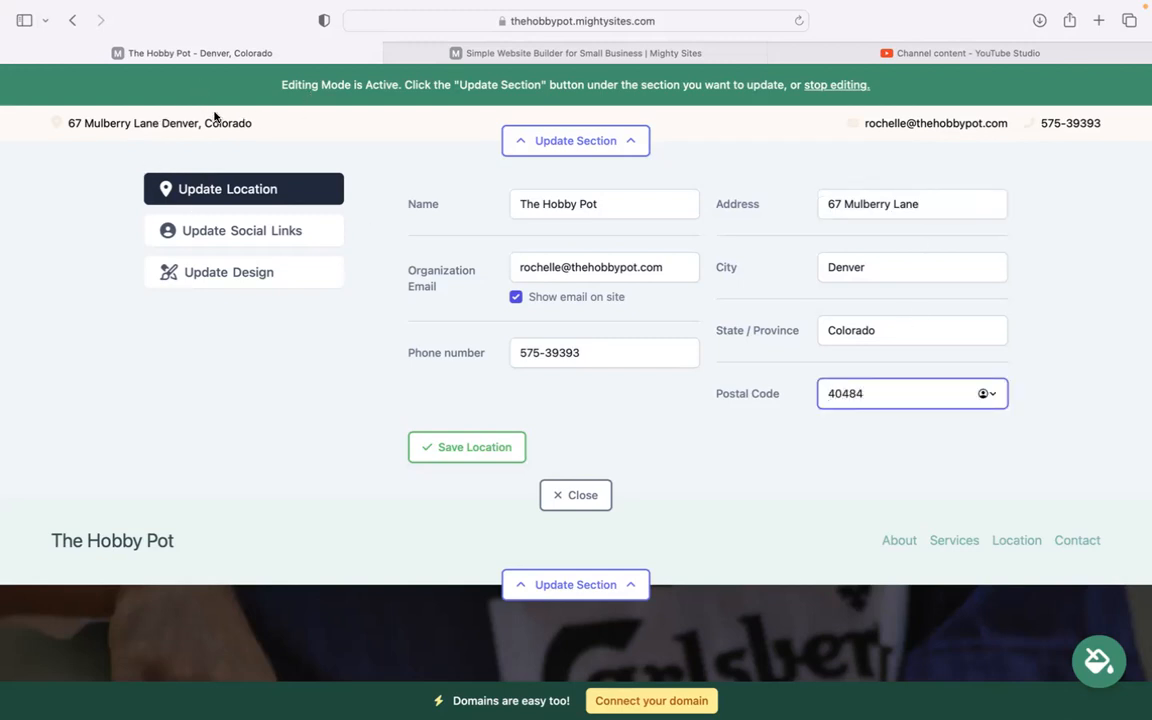
left_click(490, 435)
left_click(489, 445)
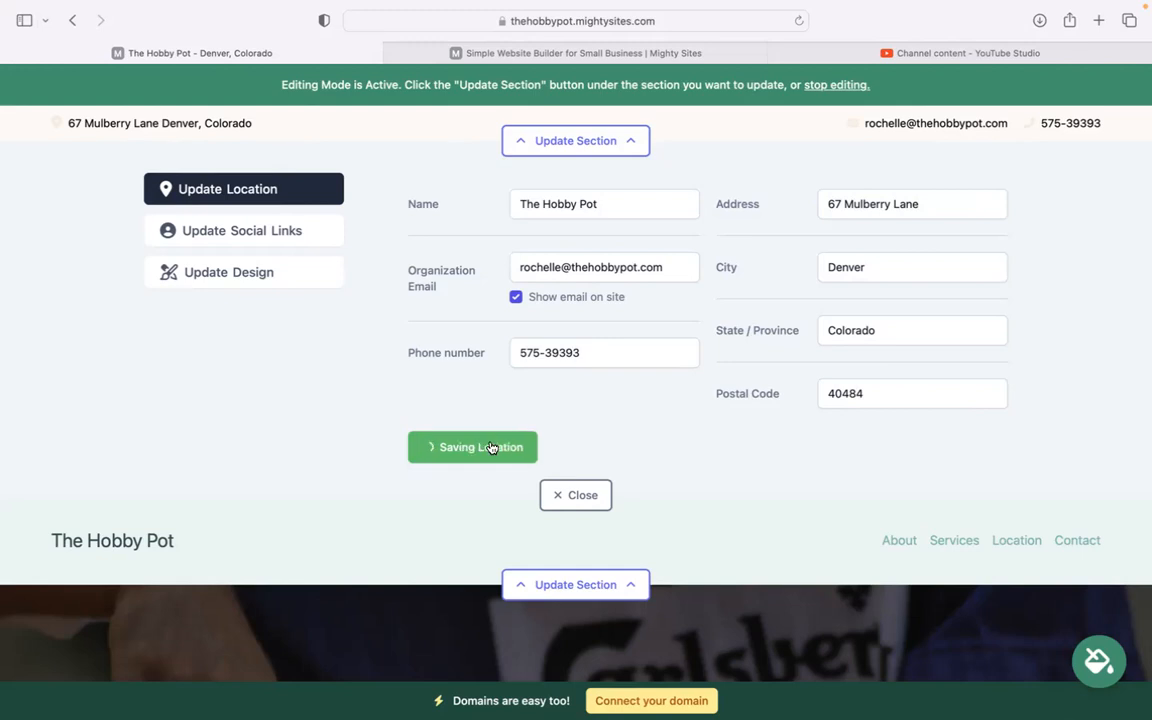
left_click(282, 246)
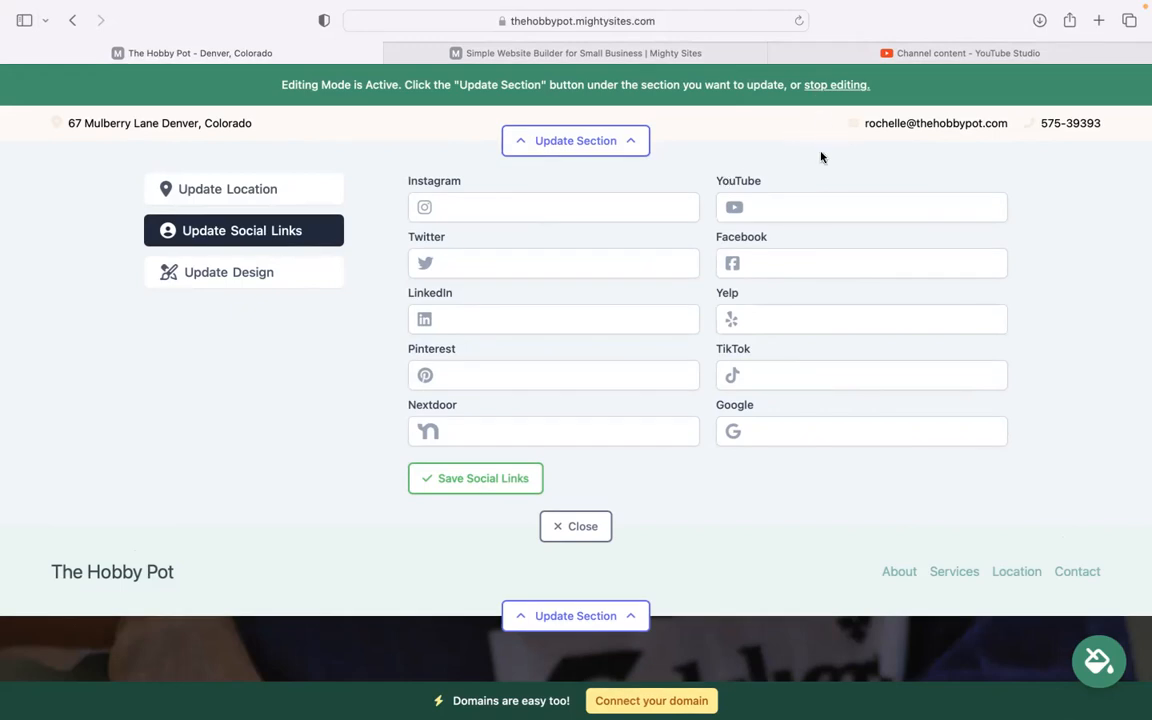
left_click(497, 482)
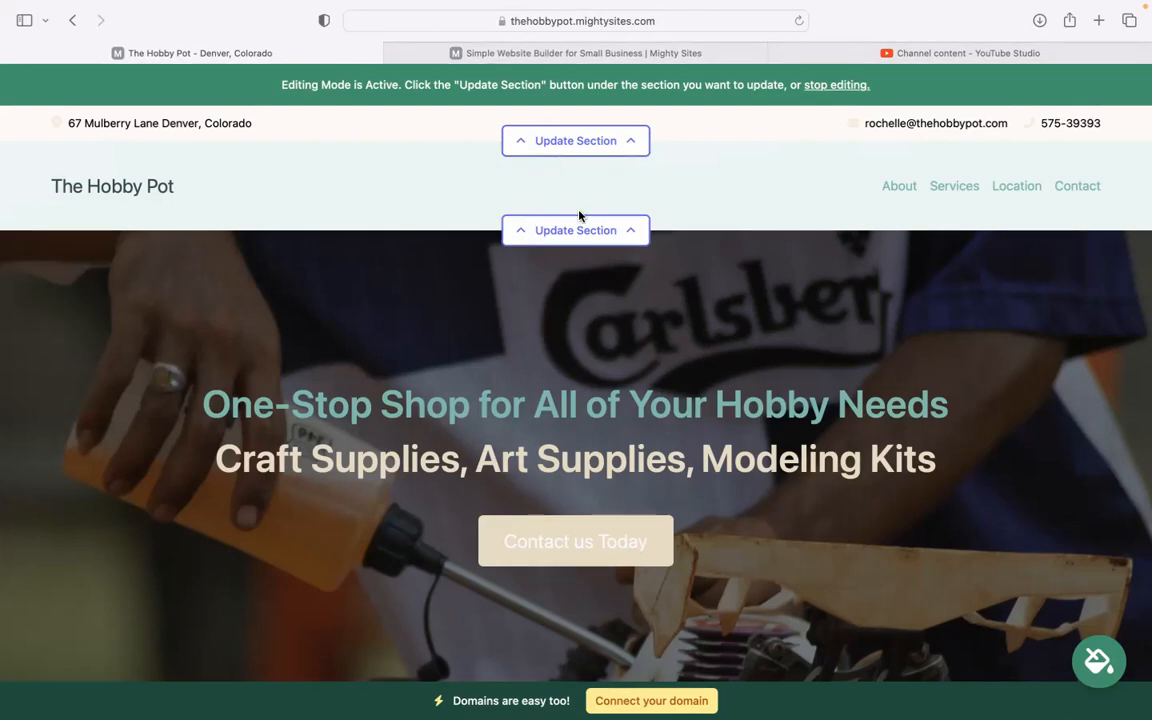
Step: Upload the Mighty Sites logo PNG as the header logo, save it, make it bigger, and close
left_click(585, 228)
left_click(513, 322)
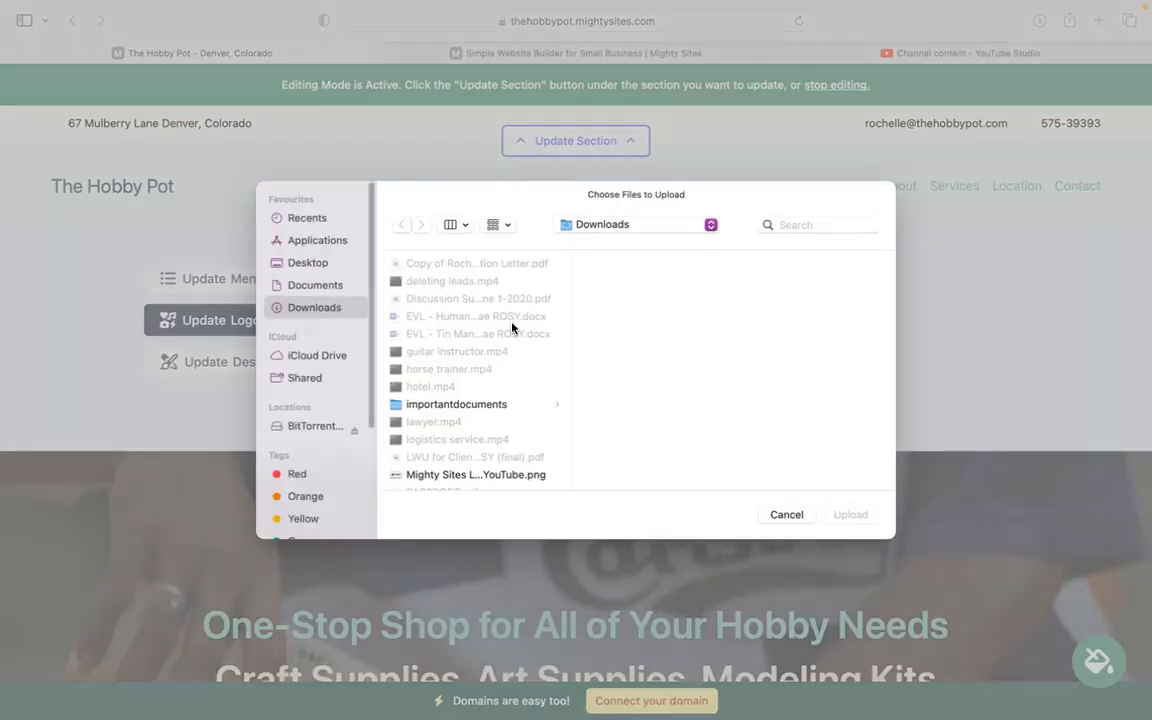
left_click(483, 474)
left_click(850, 515)
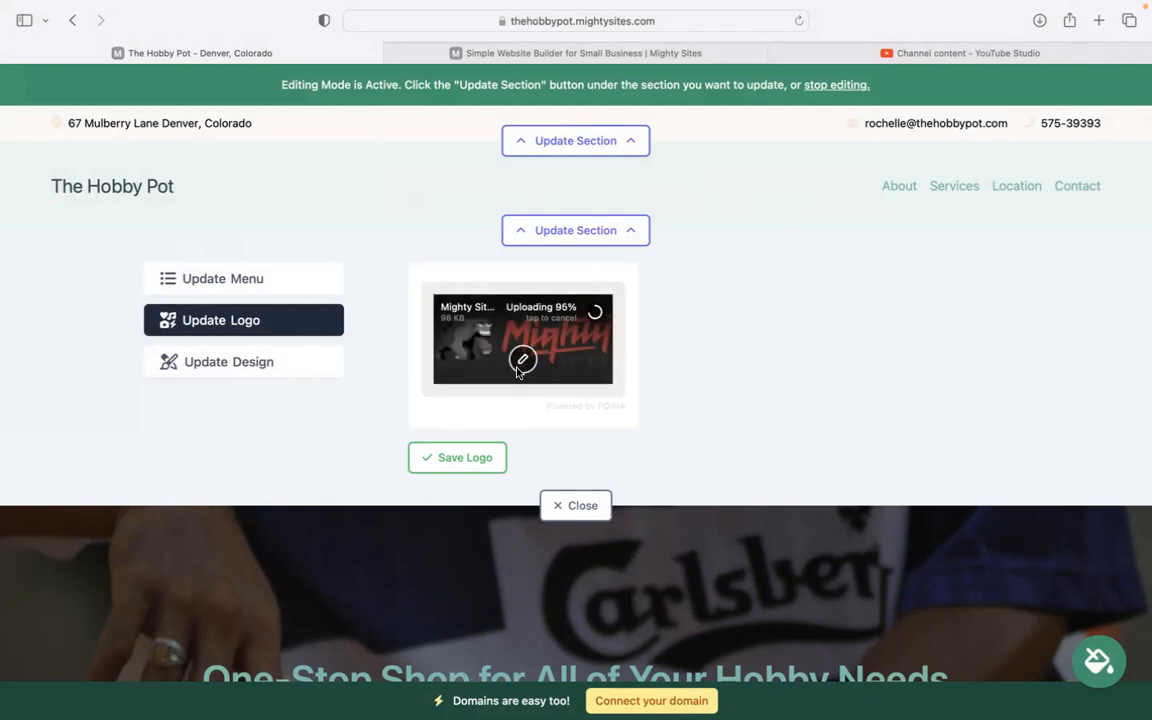
left_click(478, 459)
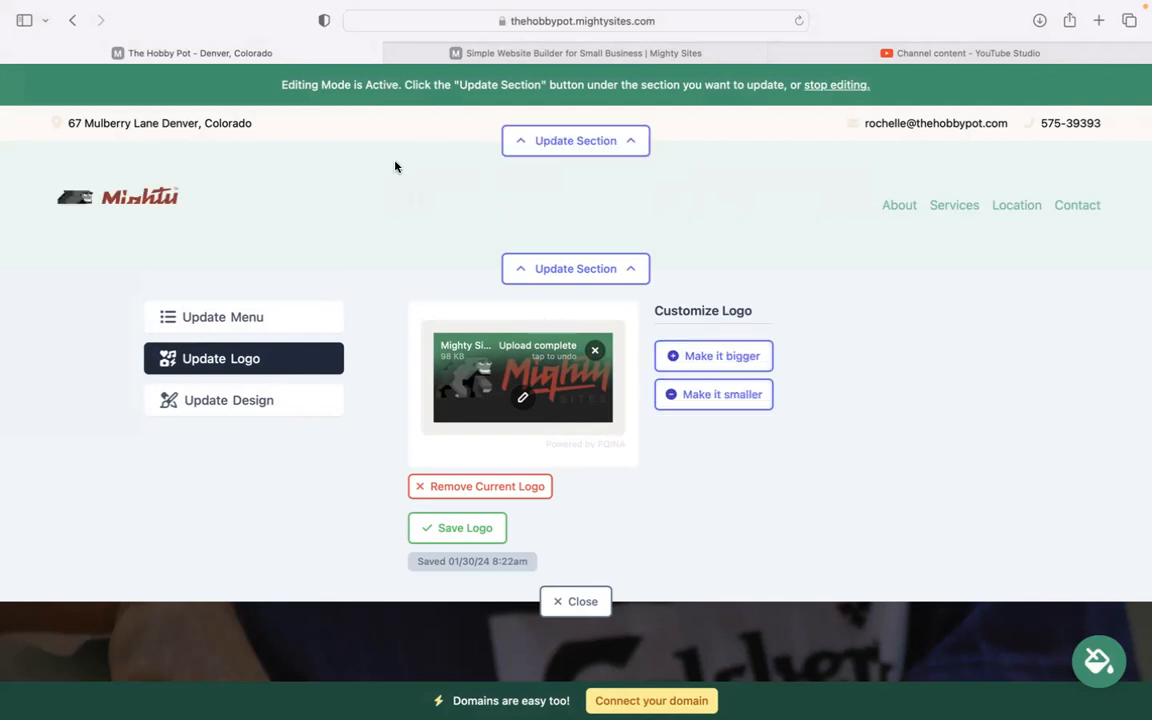
left_click(765, 355)
left_click(598, 606)
scroll(265, 378, "down", 1)
scroll(758, 311, "down", 5)
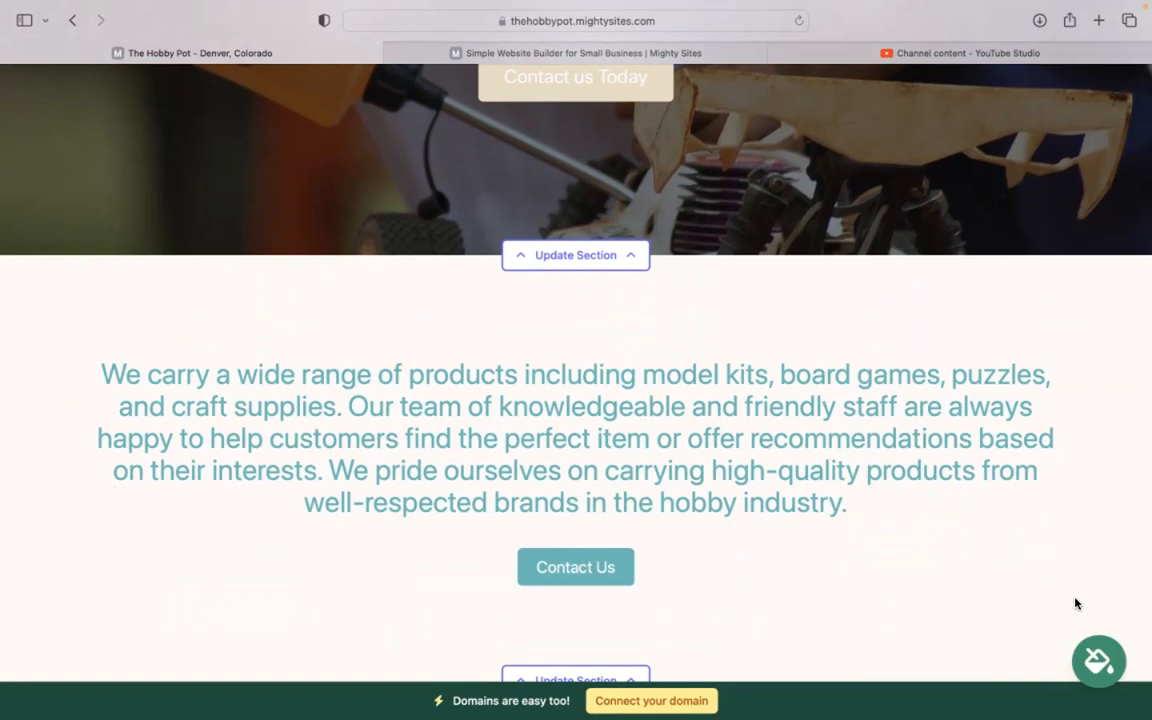
Step: Pick the blue swatch under Try a New Theme and save it for the site
left_click(1099, 661)
left_click(595, 567)
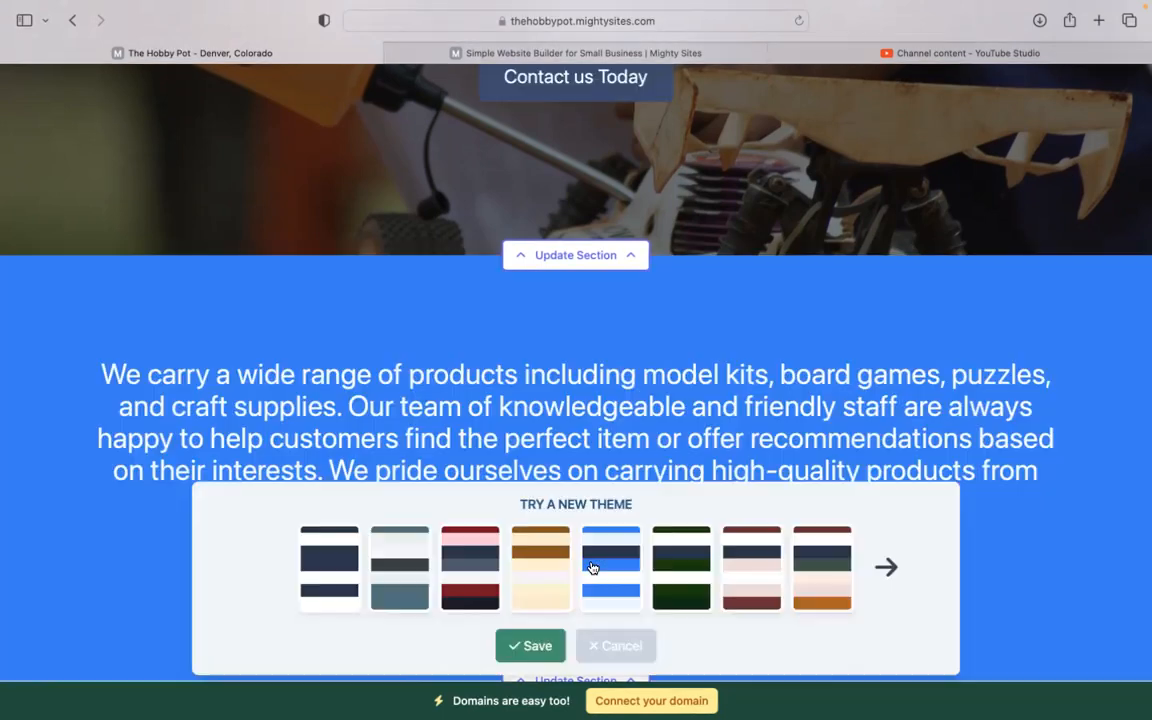
left_click(900, 573)
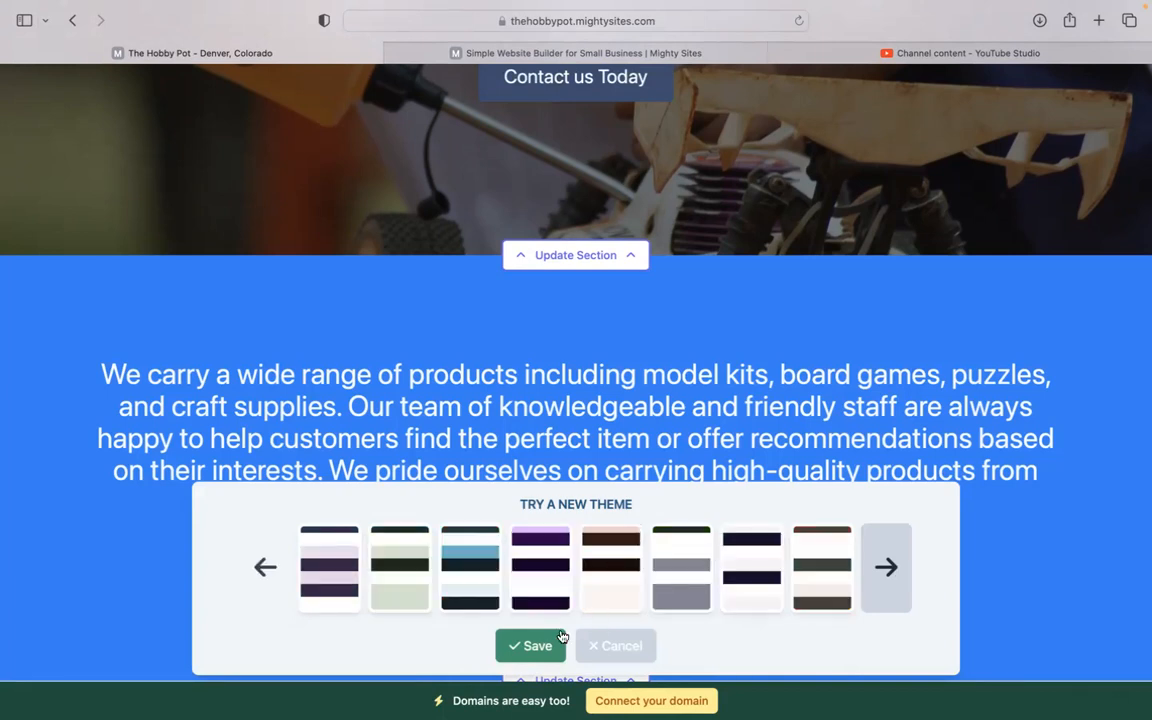
left_click(523, 658)
scroll(476, 537, "up", 3)
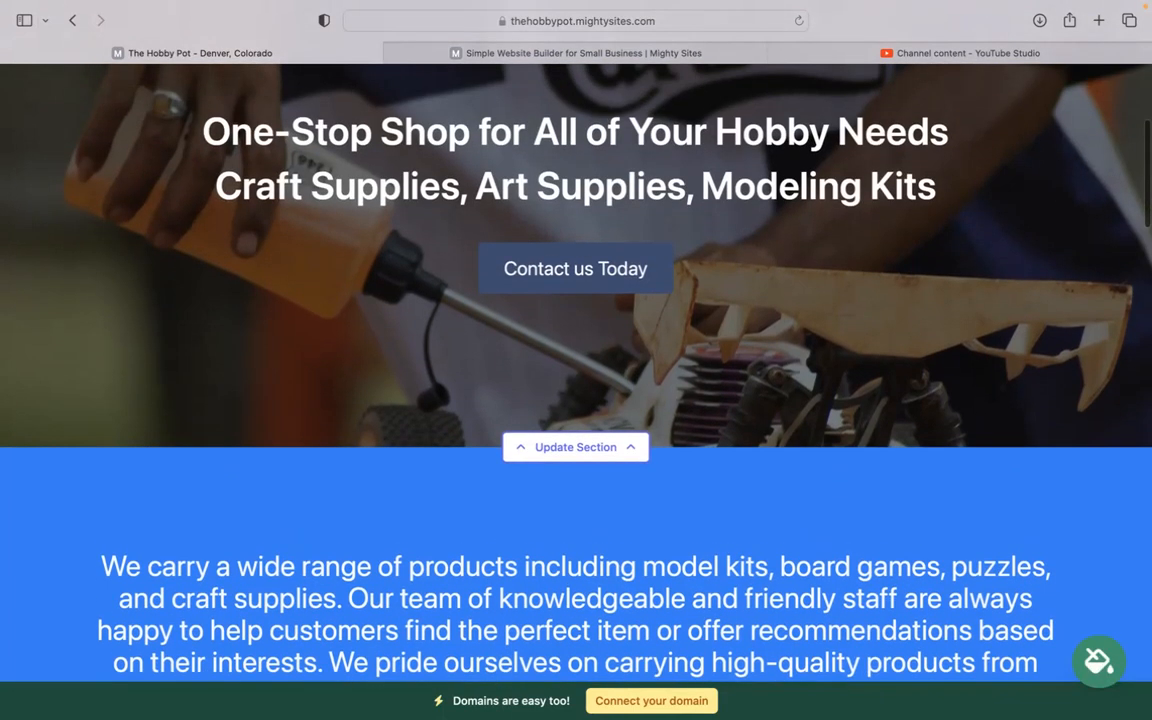
scroll(576, 373, "up", 1)
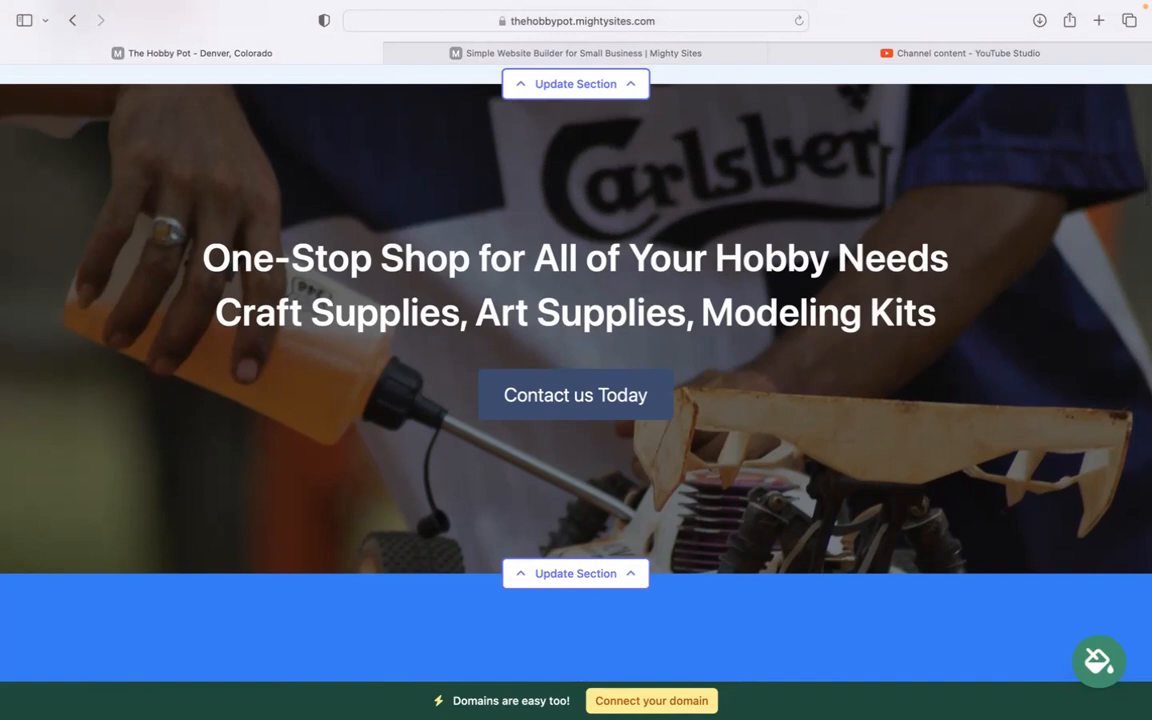
scroll(600, 360, "down", 5)
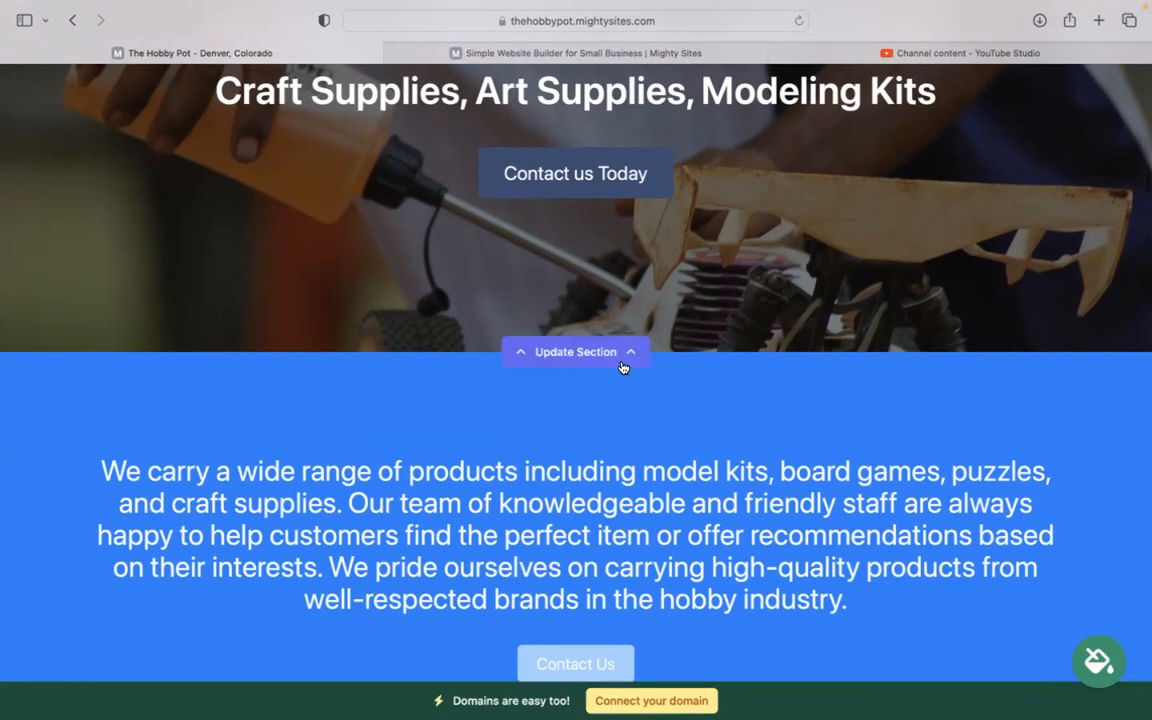
Step: Review the hero's Contact us Today button text and confirm its link
left_click(620, 358)
left_click(225, 441)
scroll(520, 268, "up", 2)
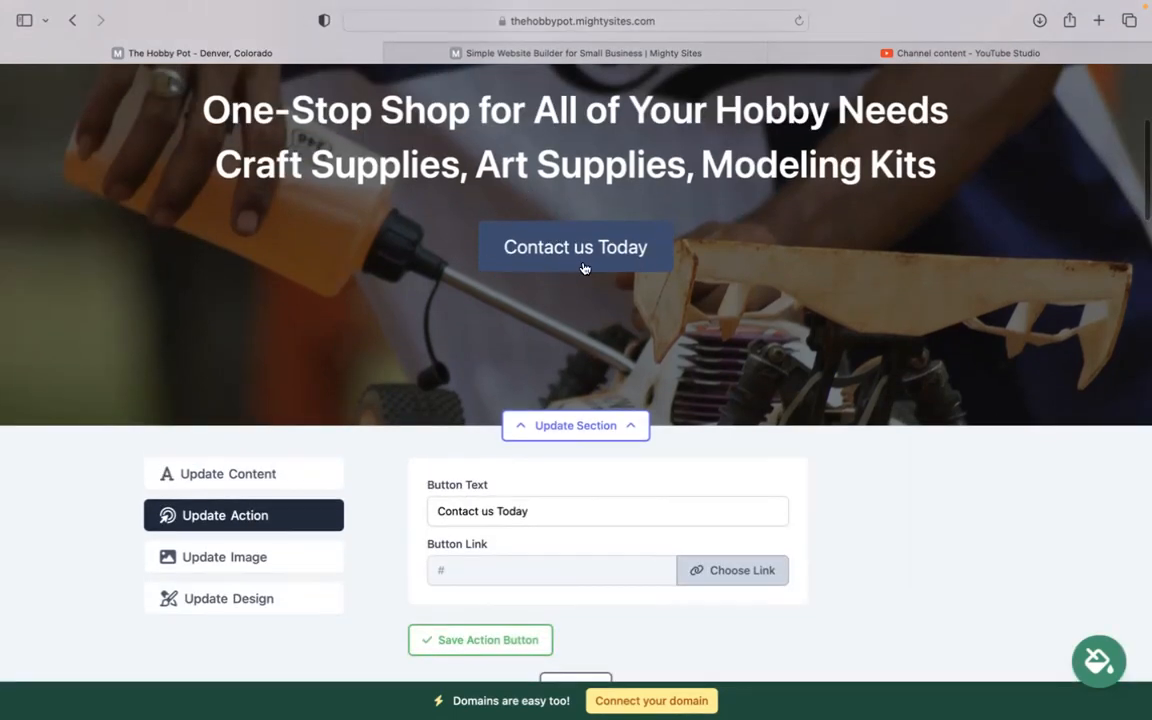
left_click(432, 509)
left_click(760, 590)
left_click(388, 464)
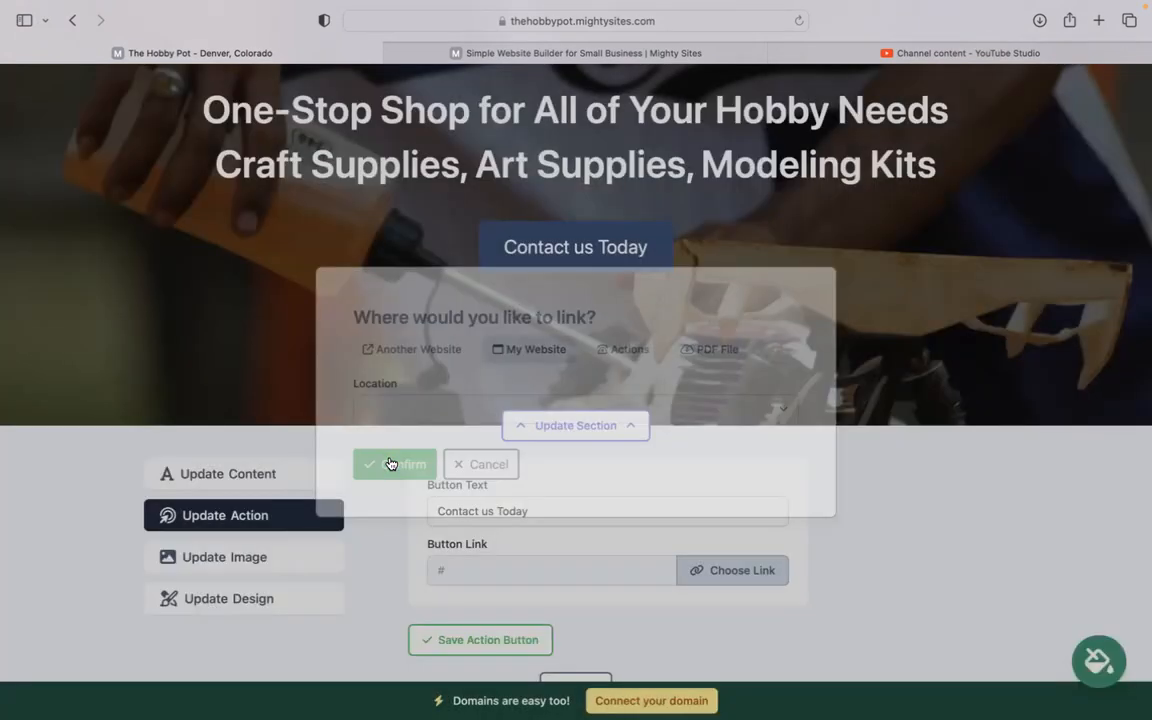
Step: Browse the stock photo library for a hero background, keep the current image, and close the editor
left_click(302, 552)
scroll(302, 552, "up", 2)
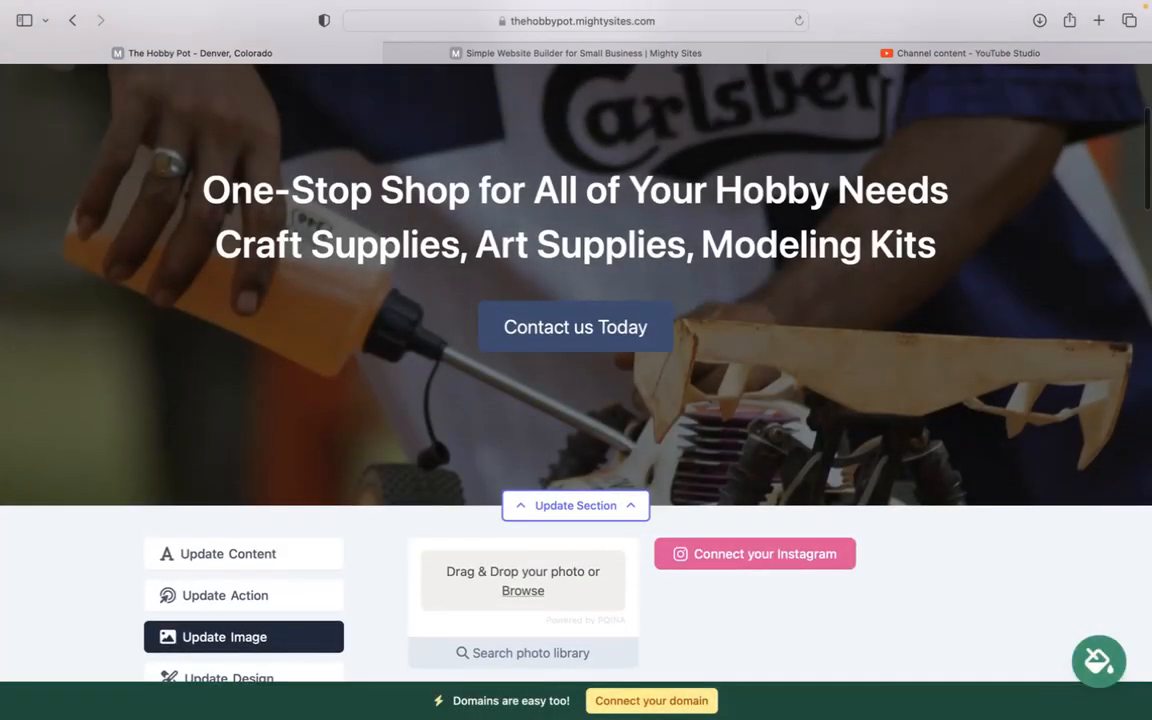
scroll(540, 342, "down", 1)
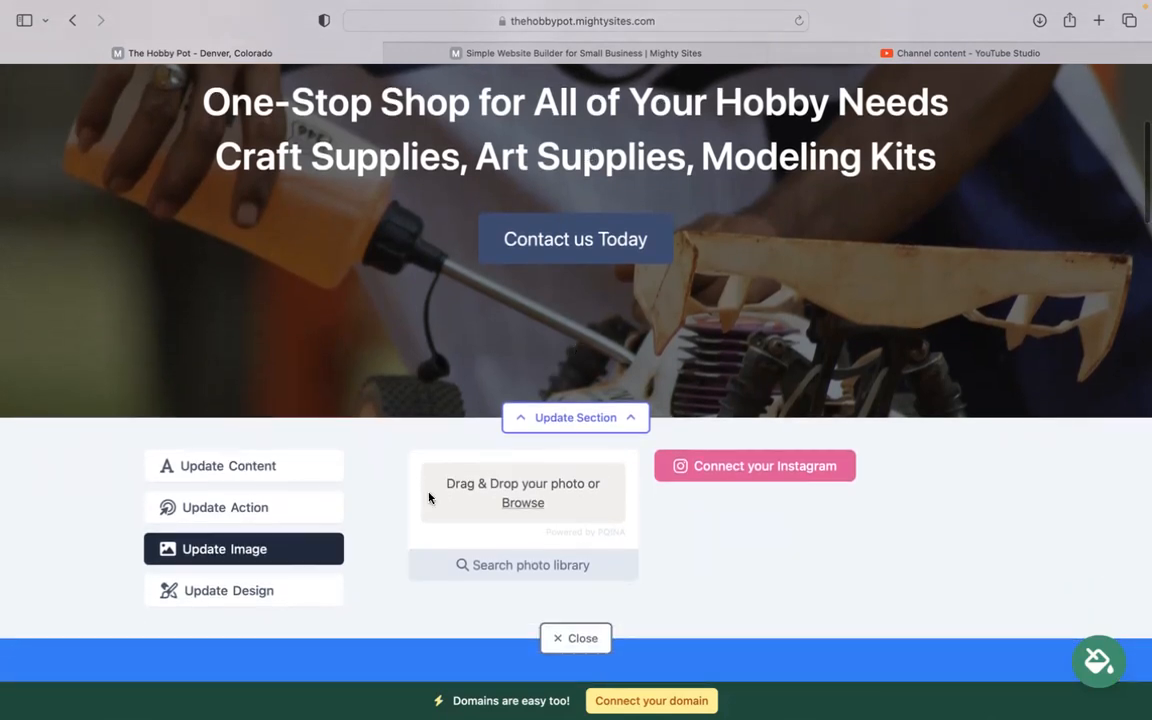
left_click(567, 575)
scroll(586, 360, "down", 5)
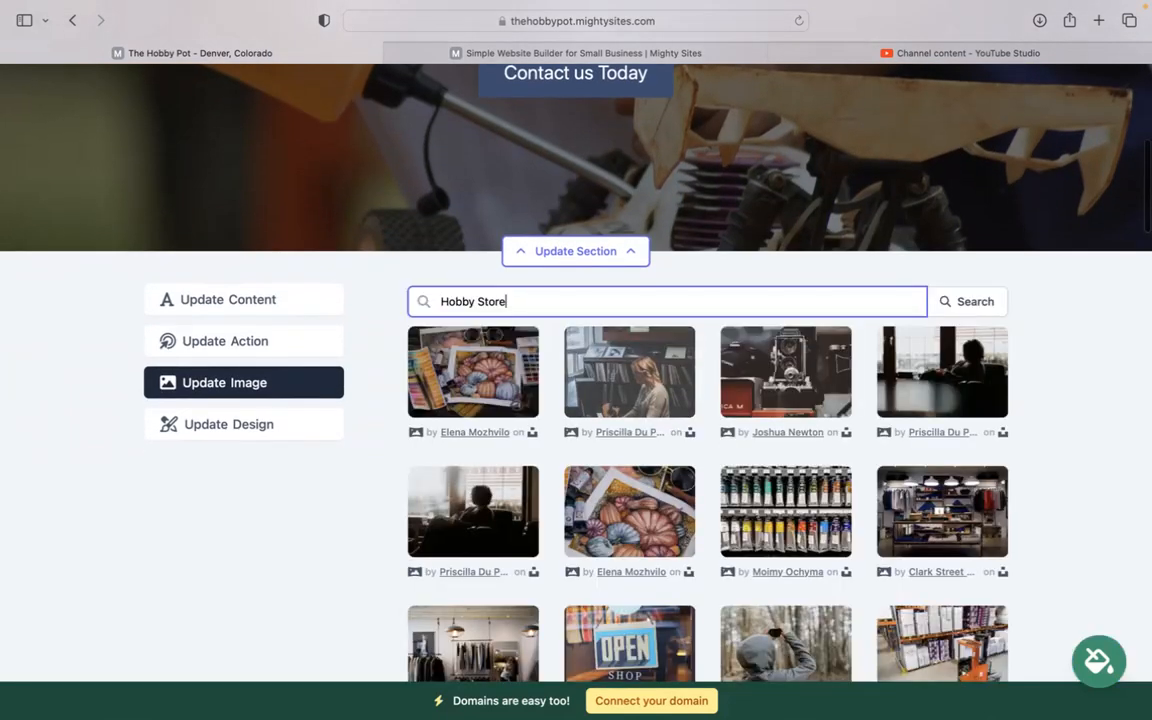
scroll(1020, 320, "down", 6)
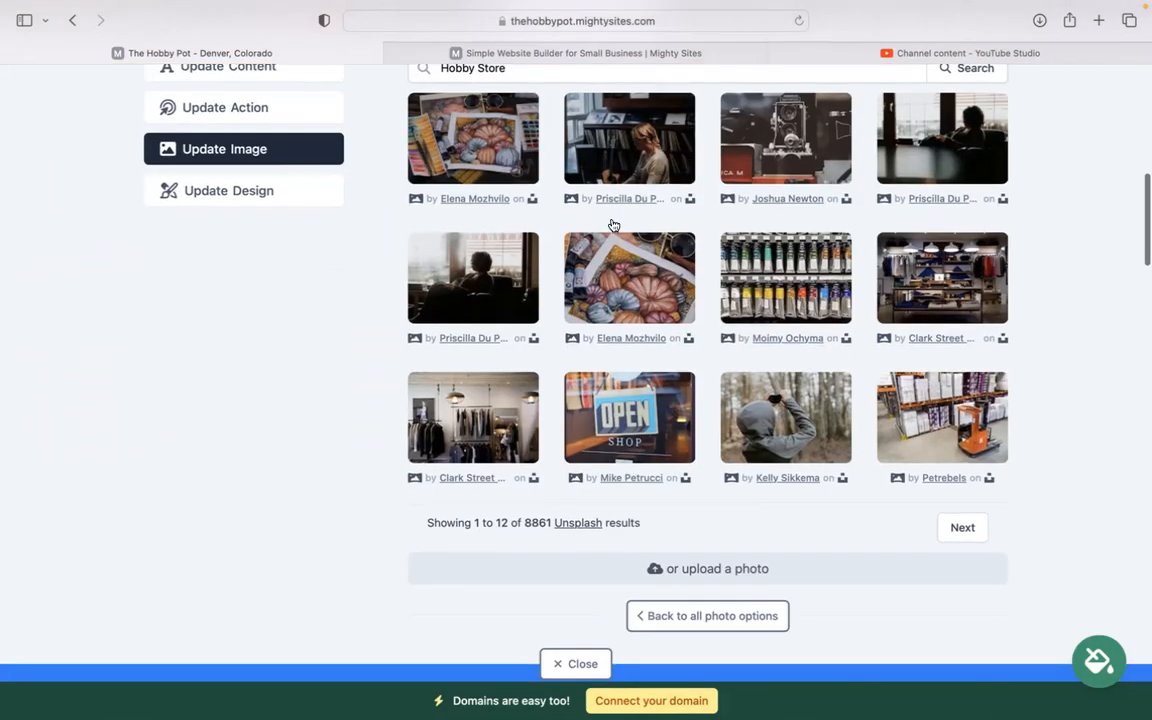
left_click(751, 560)
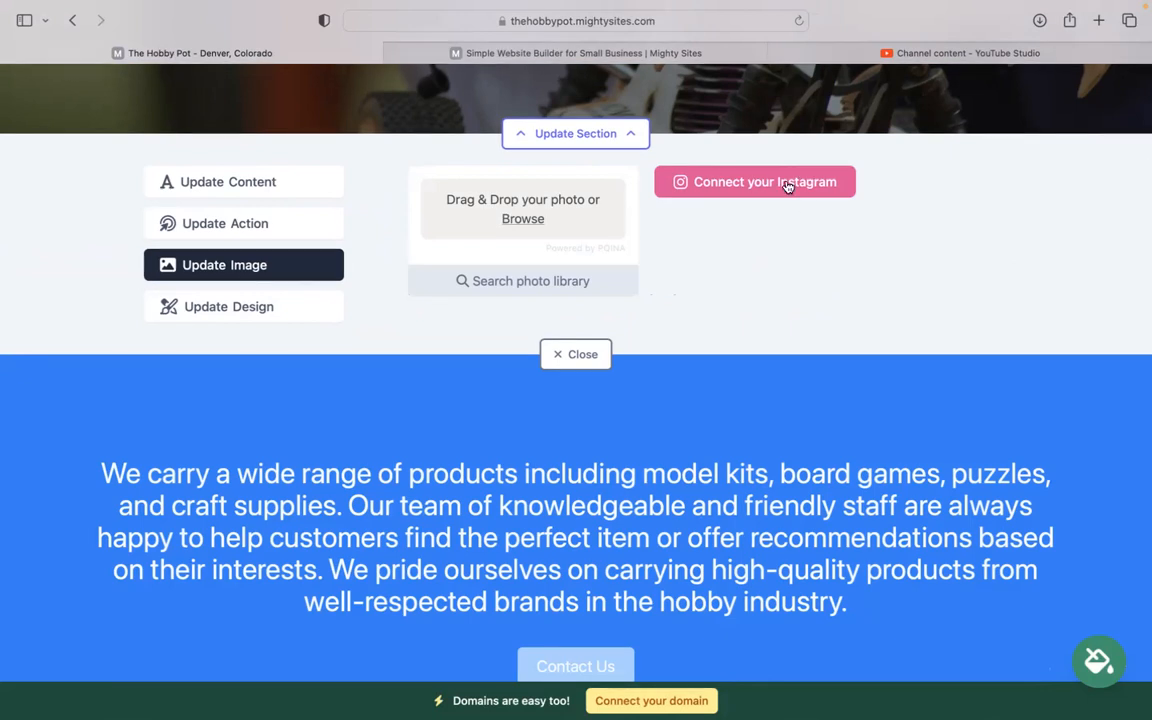
left_click(575, 354)
scroll(572, 364, "down", 10)
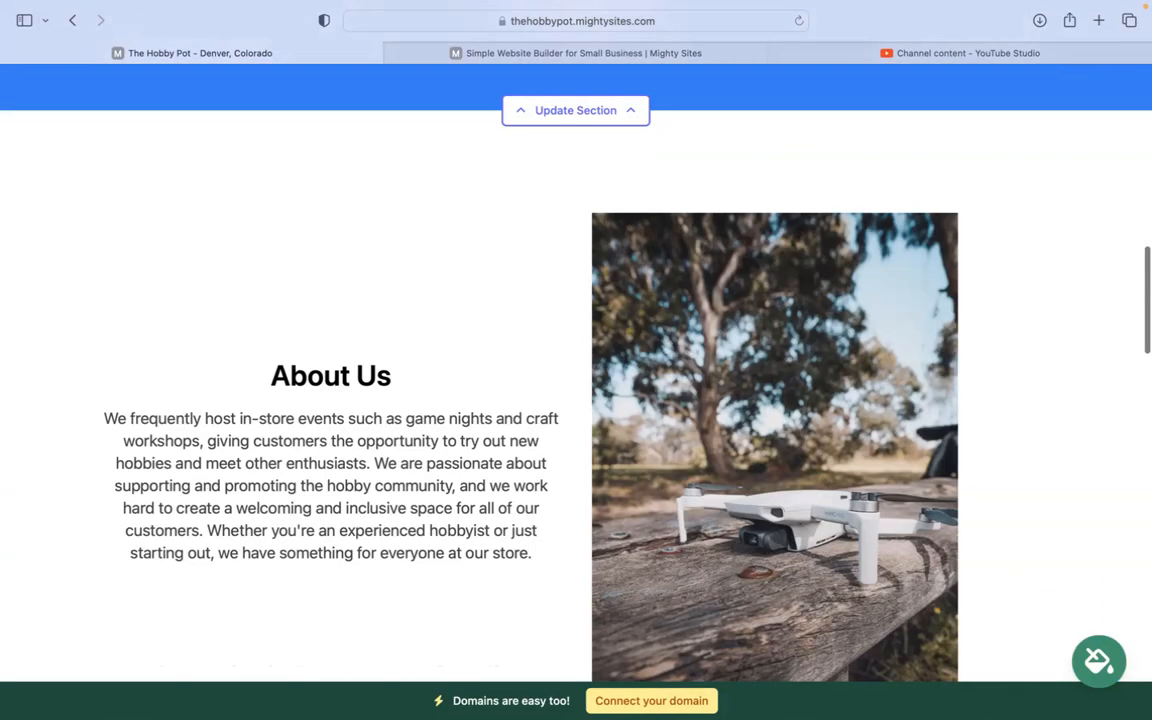
scroll(576, 370, "down", 10)
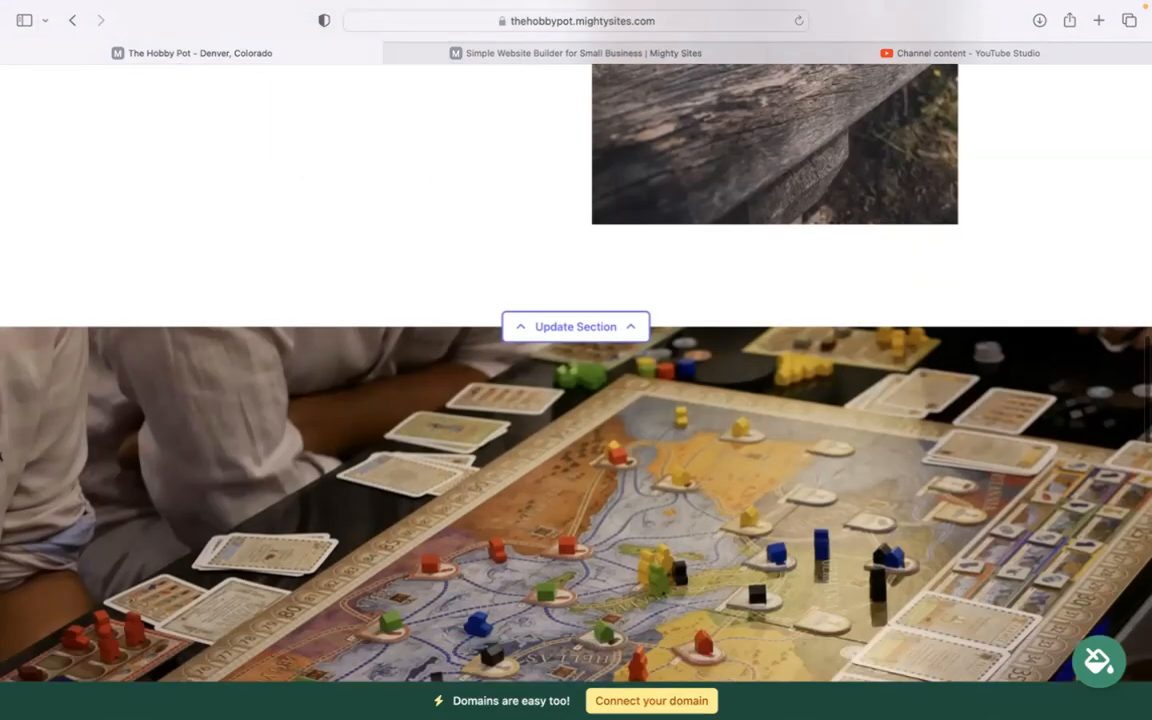
scroll(541, 385, "down", 10)
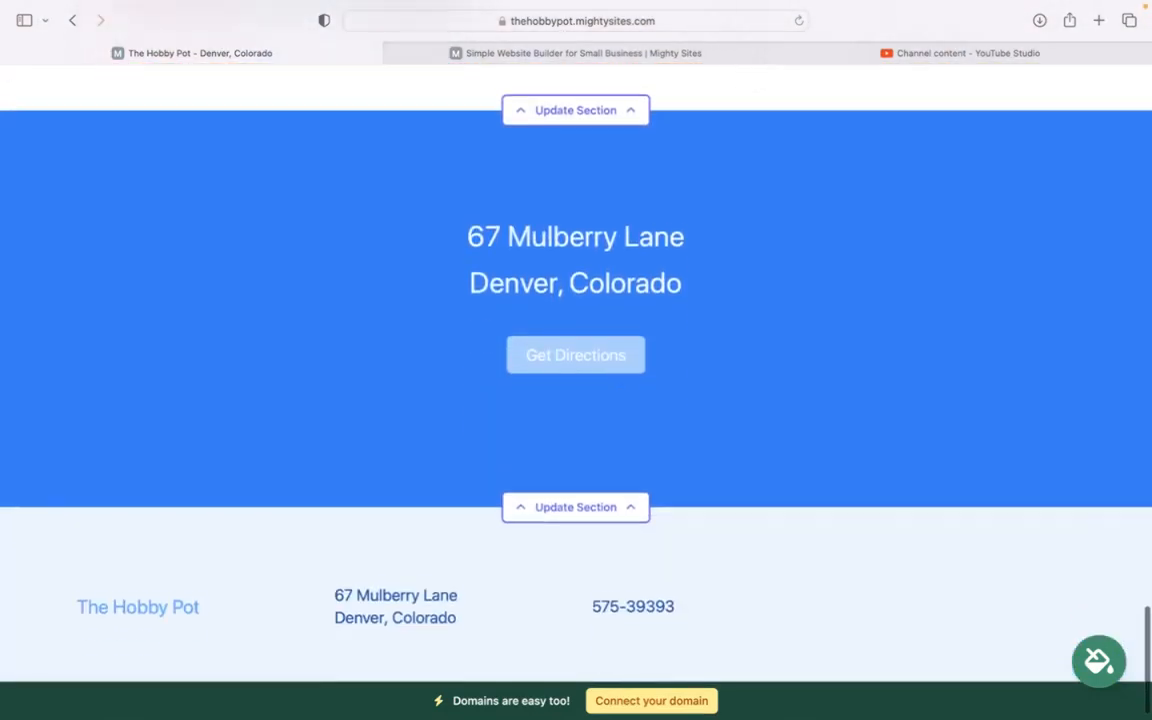
left_click(596, 505)
scroll(285, 303, "down", 2)
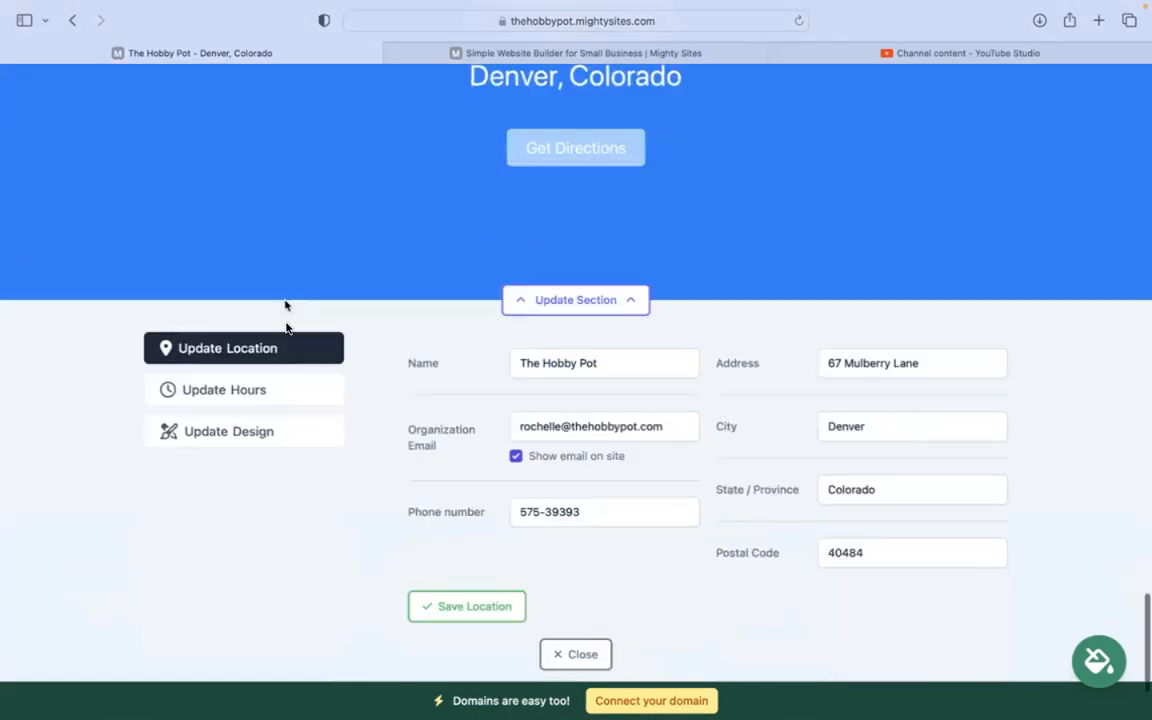
left_click(248, 380)
scroll(355, 368, "down", 1)
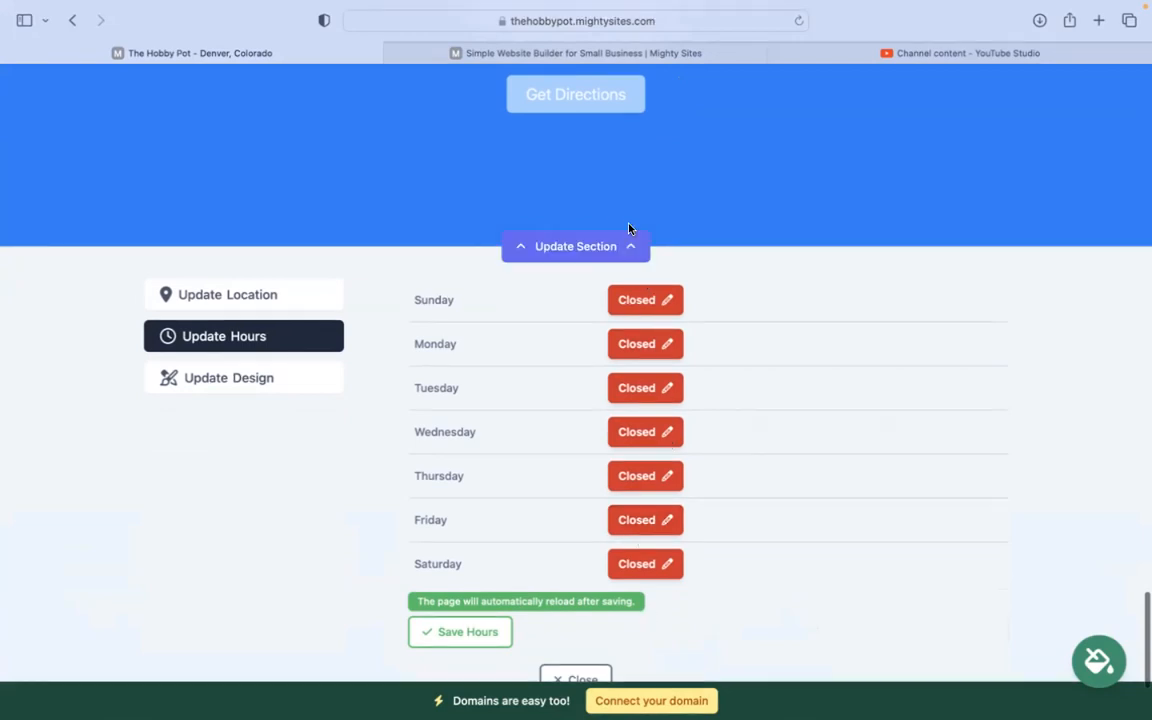
scroll(634, 521, "down", 3)
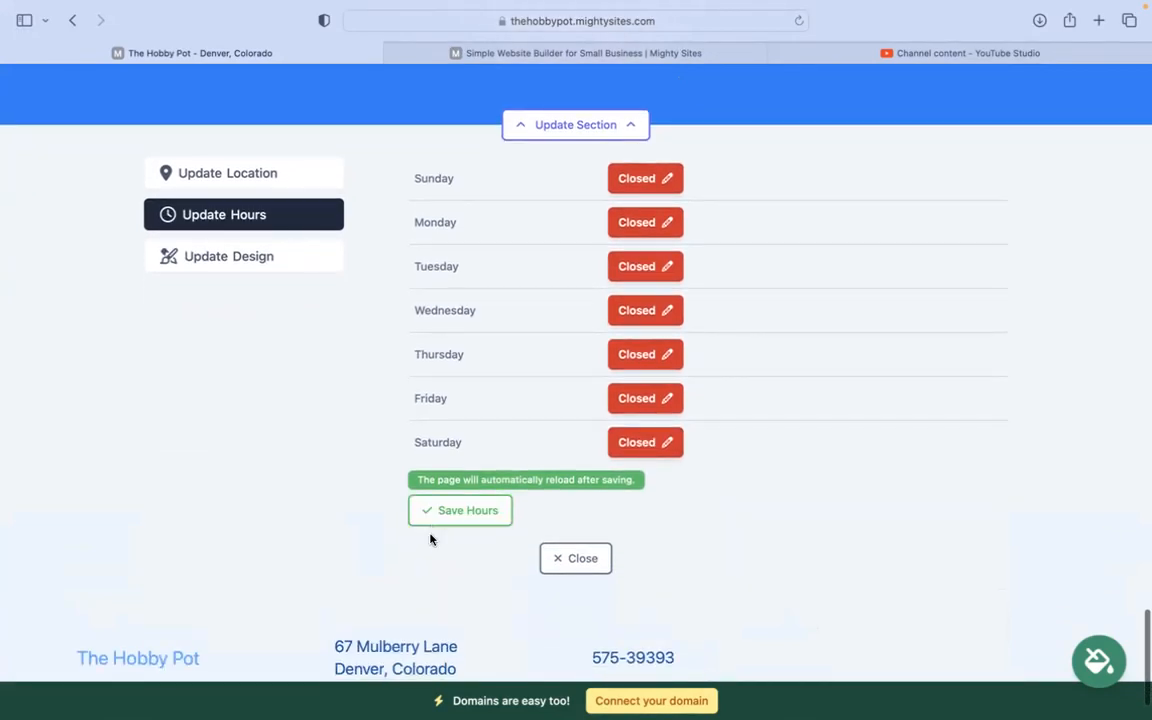
scroll(468, 514, "up", 5)
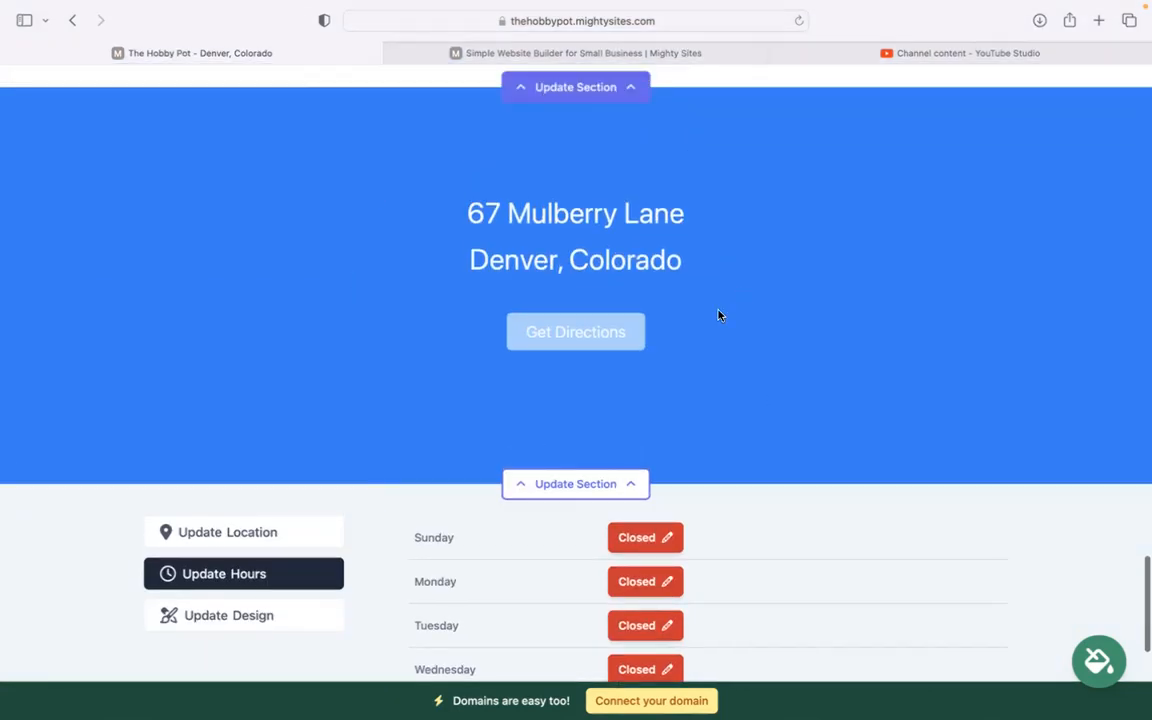
scroll(612, 297, "down", 5)
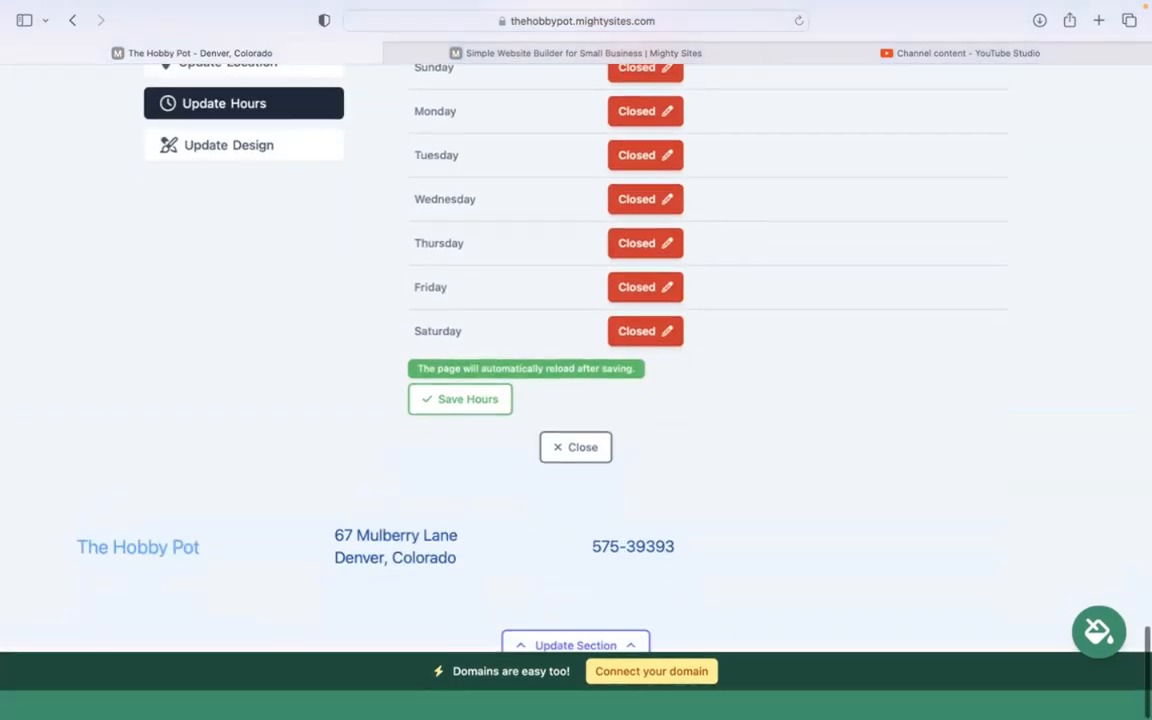
scroll(612, 297, "up", 3)
scroll(712, 571, "up", 5)
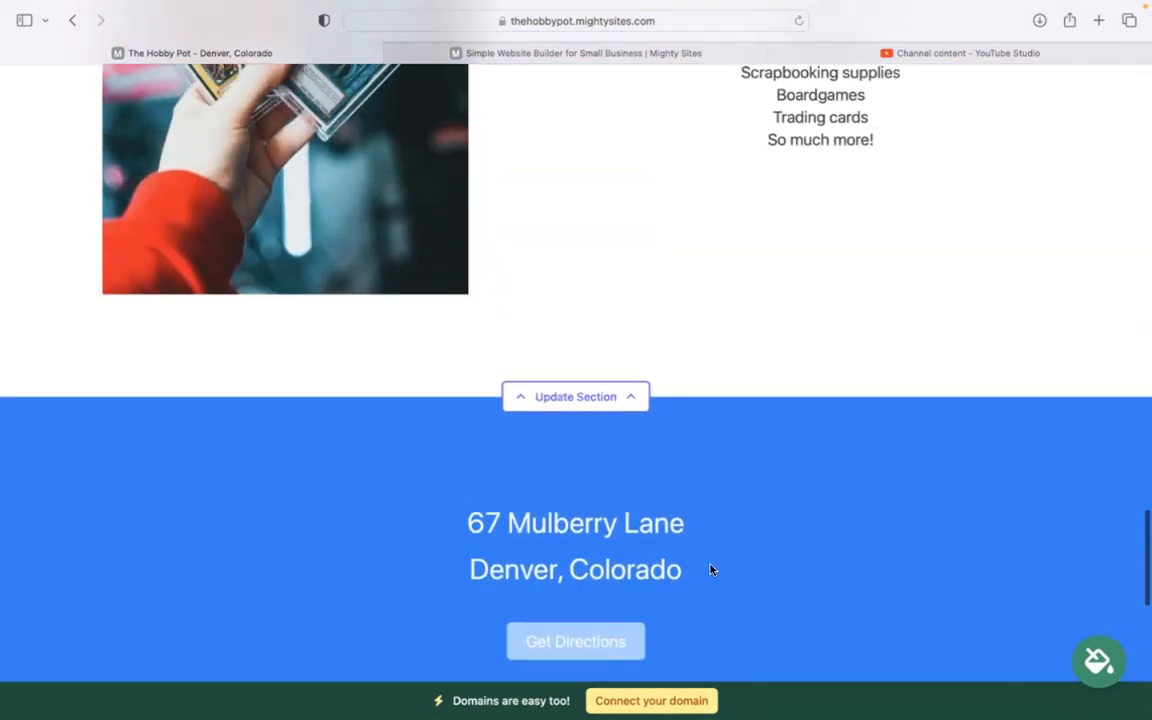
scroll(712, 571, "down", 4)
scroll(640, 700, "down", 3)
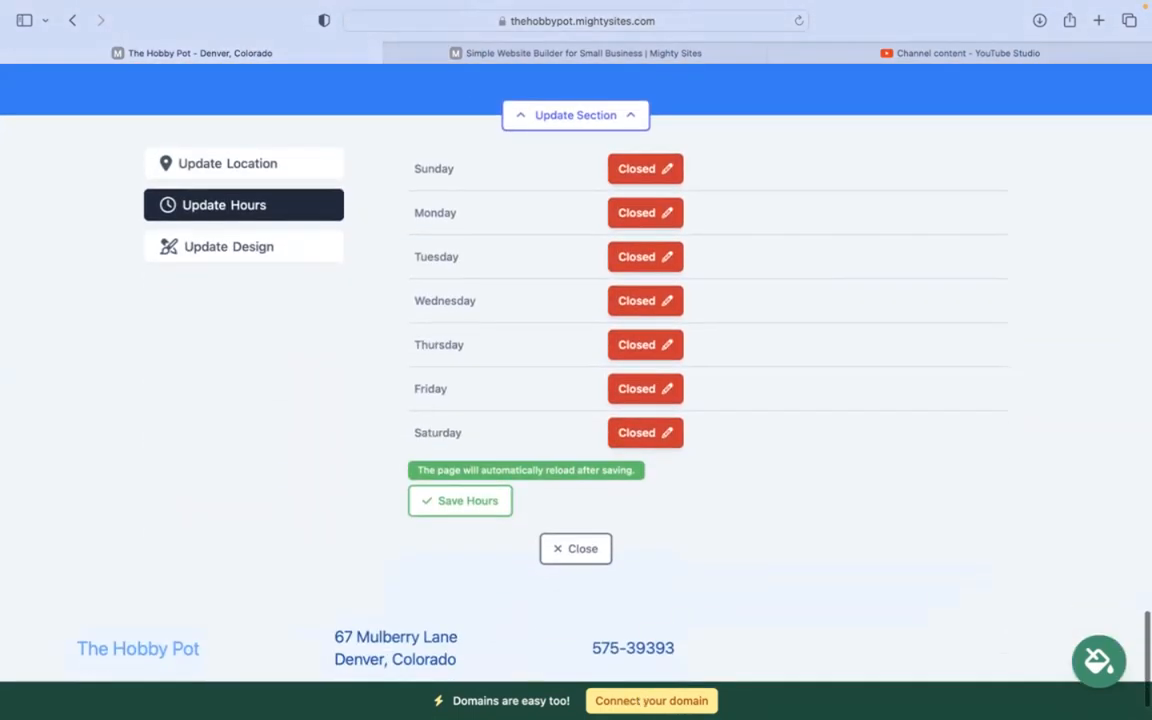
left_click(557, 545)
scroll(558, 545, "up", 6)
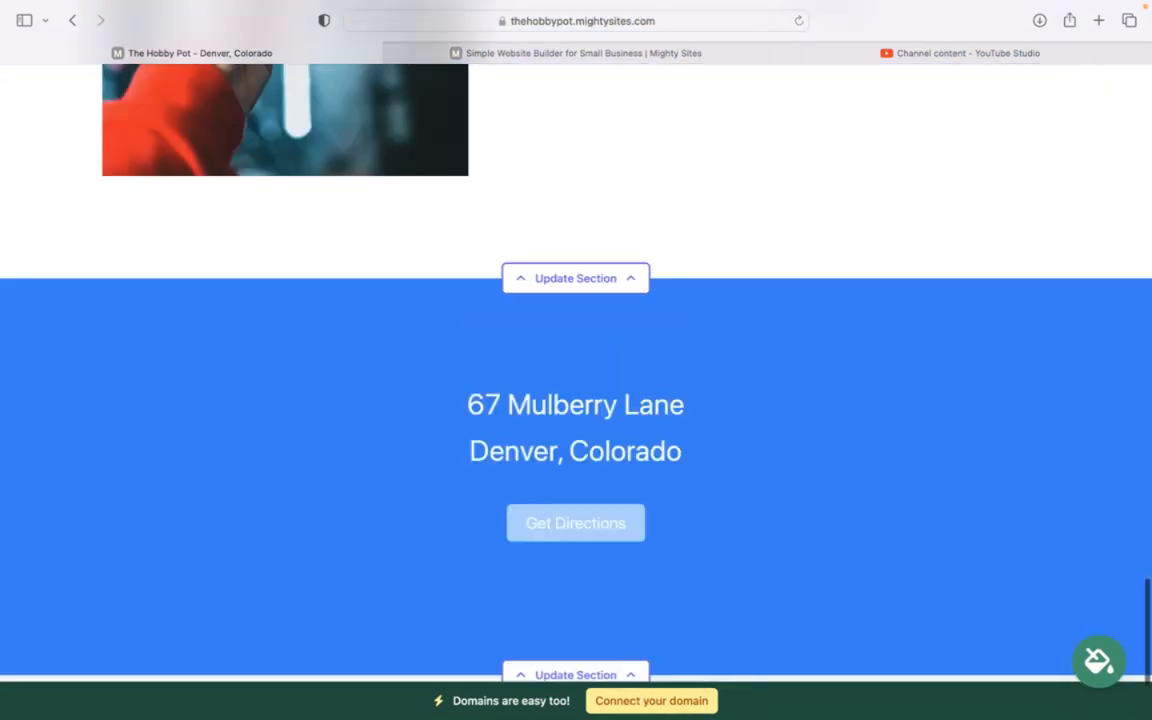
scroll(576, 340, "up", 1)
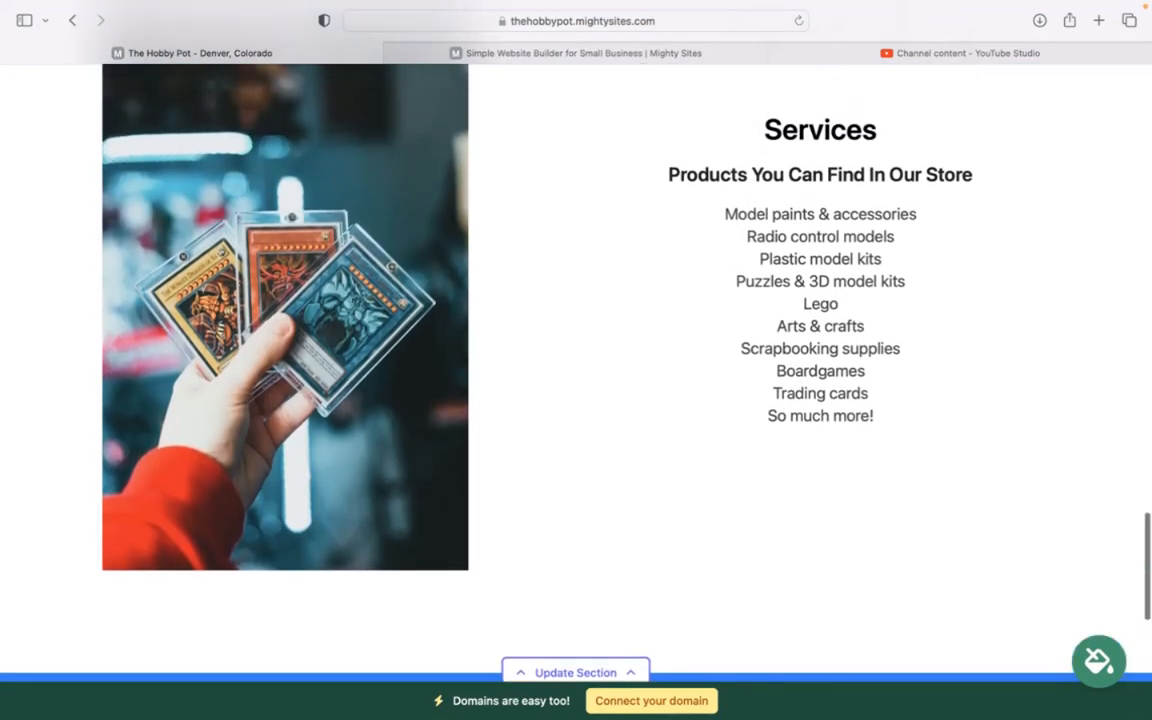
scroll(576, 360, "up", 4)
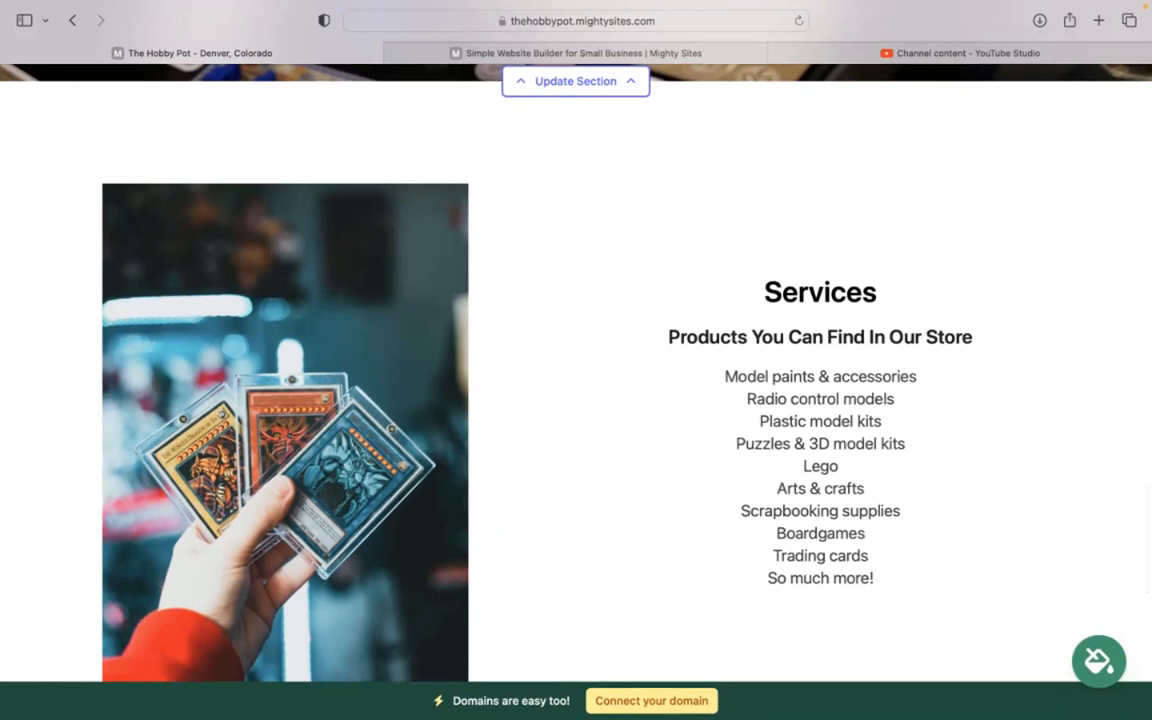
scroll(576, 360, "up", 7)
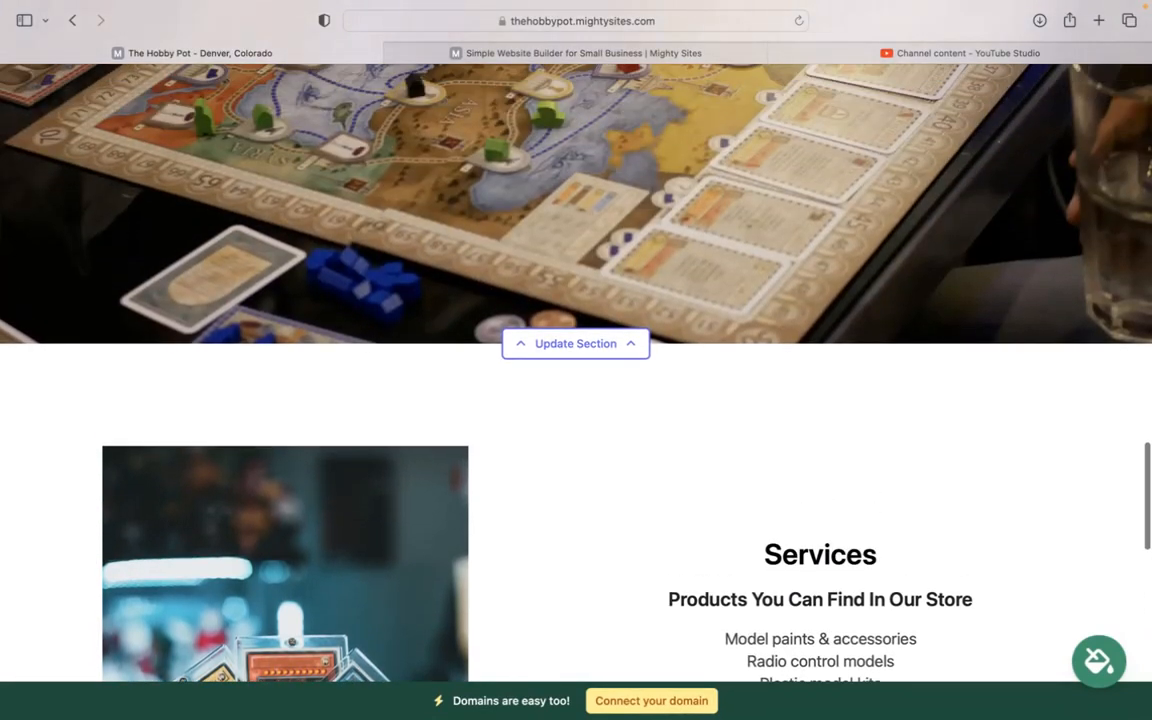
scroll(576, 360, "up", 8)
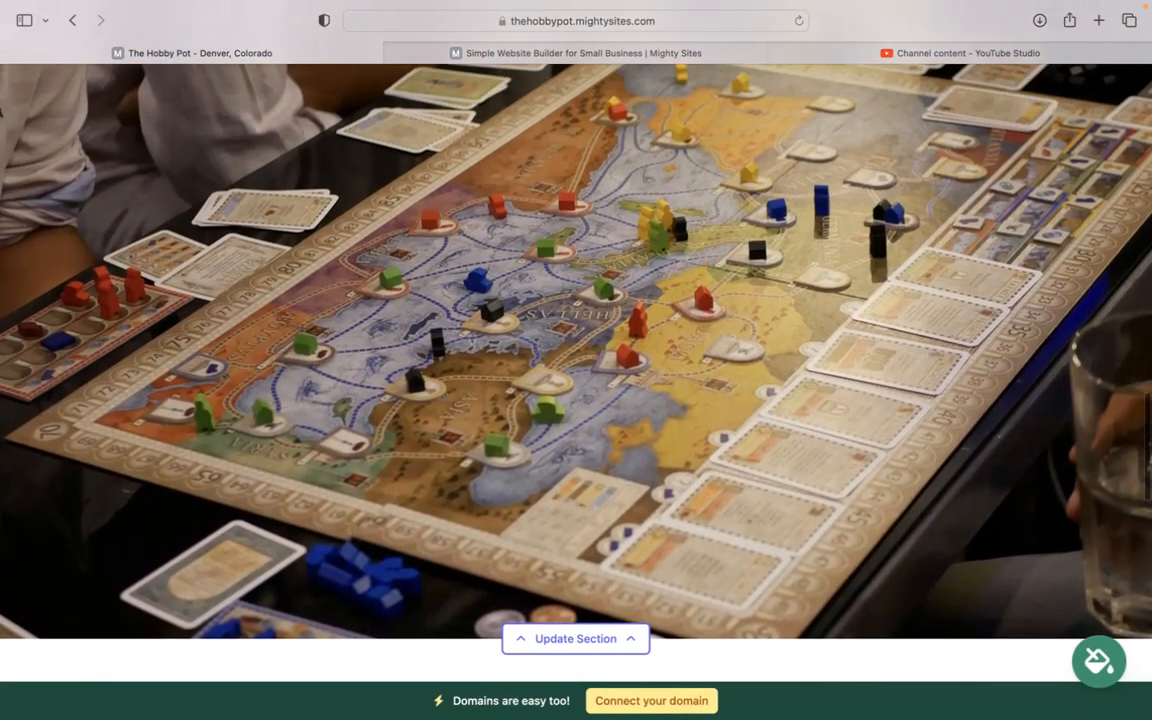
scroll(690, 660, "up", 2)
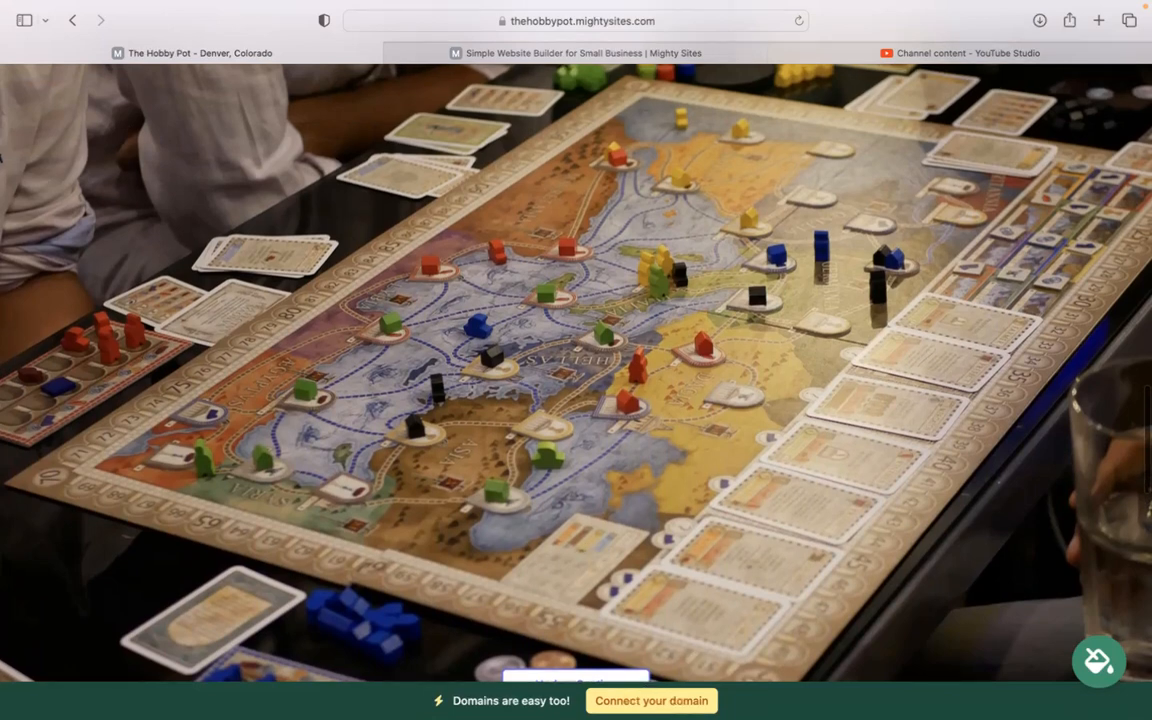
scroll(576, 360, "up", 10)
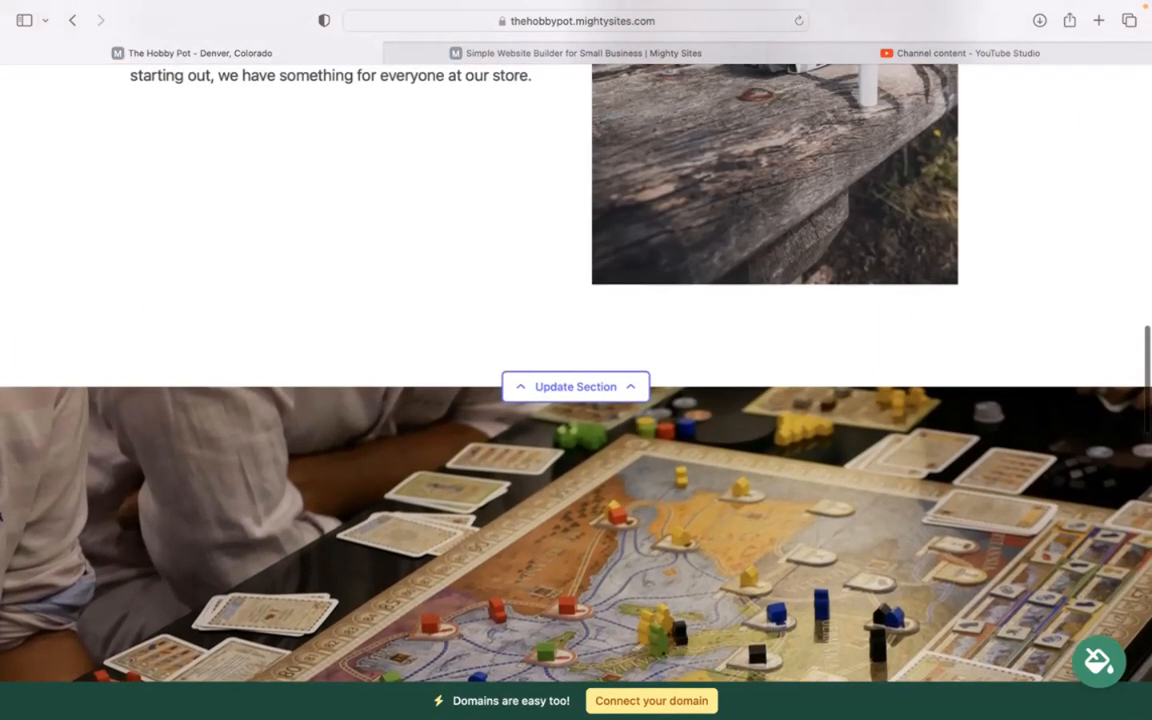
scroll(576, 360, "up", 8)
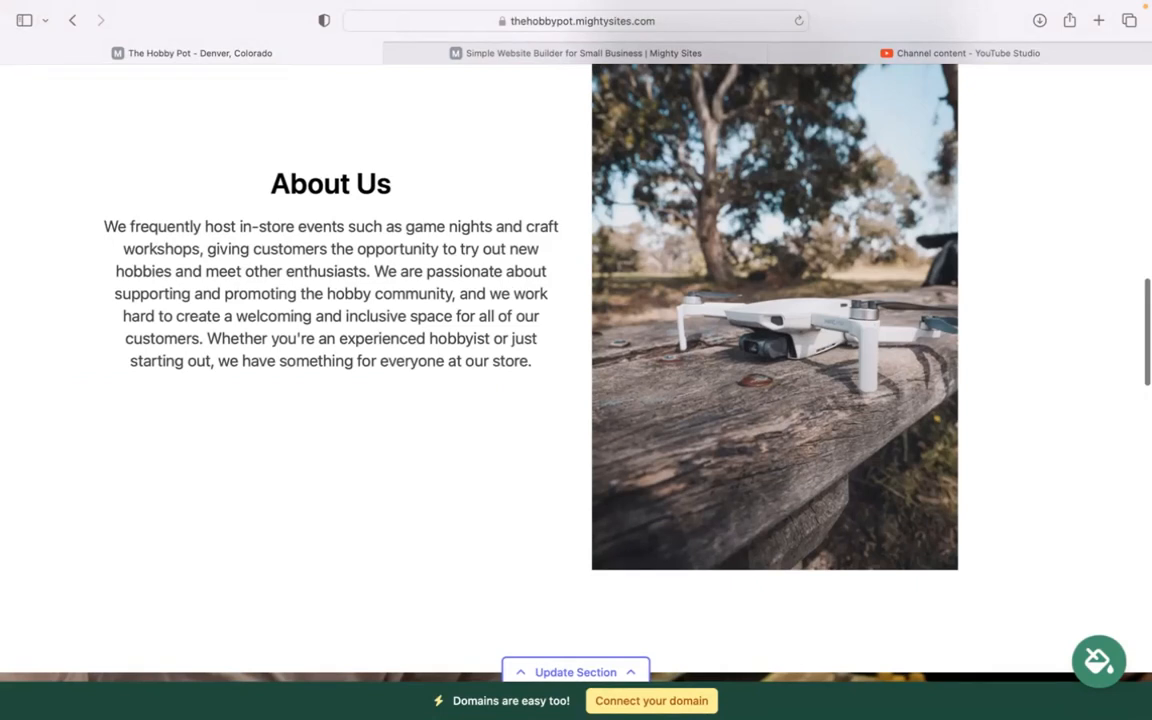
scroll(576, 360, "up", 10)
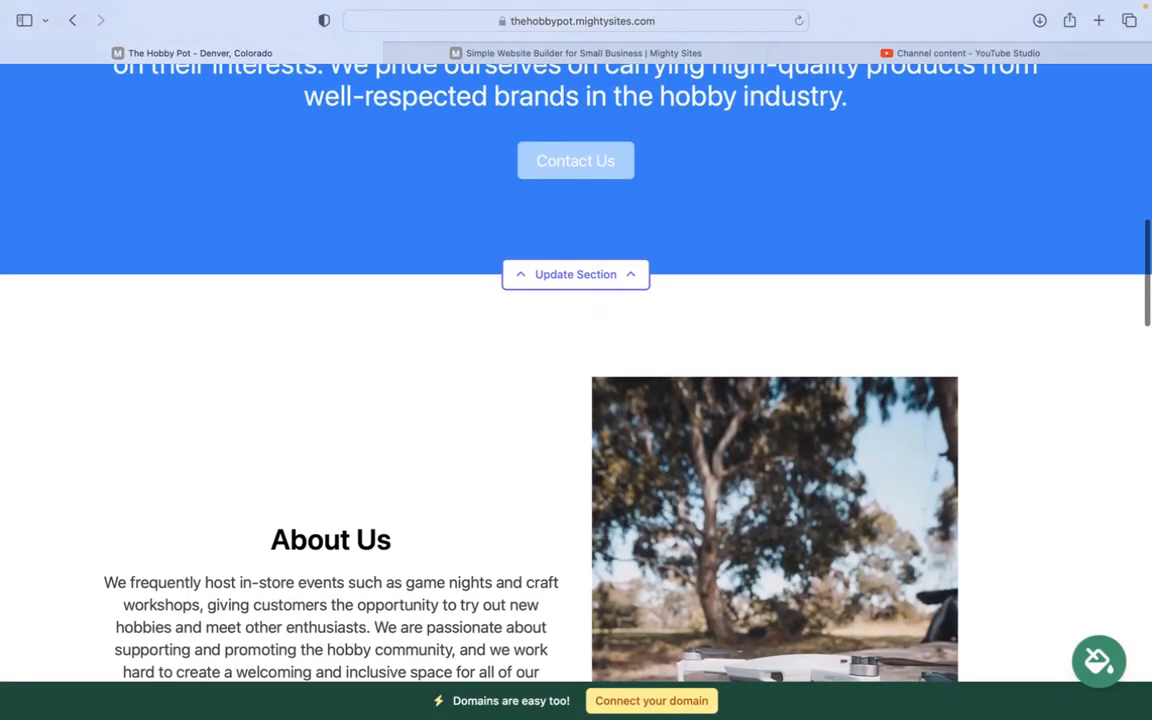
scroll(576, 360, "up", 6)
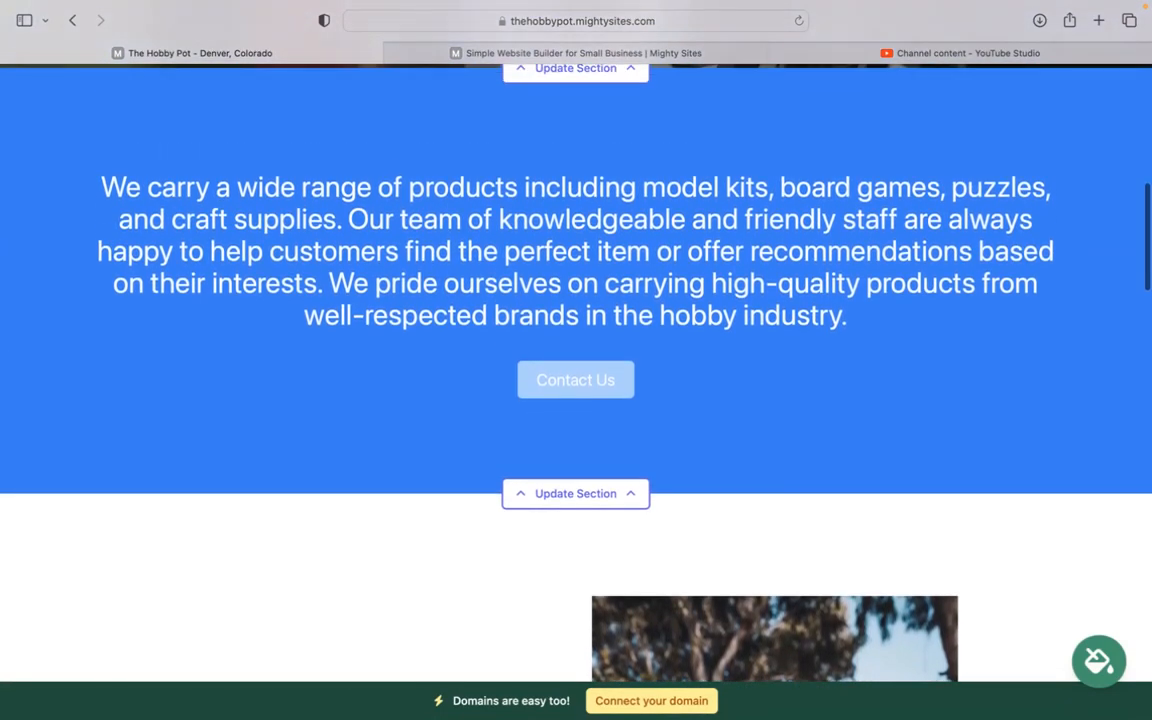
scroll(576, 360, "up", 10)
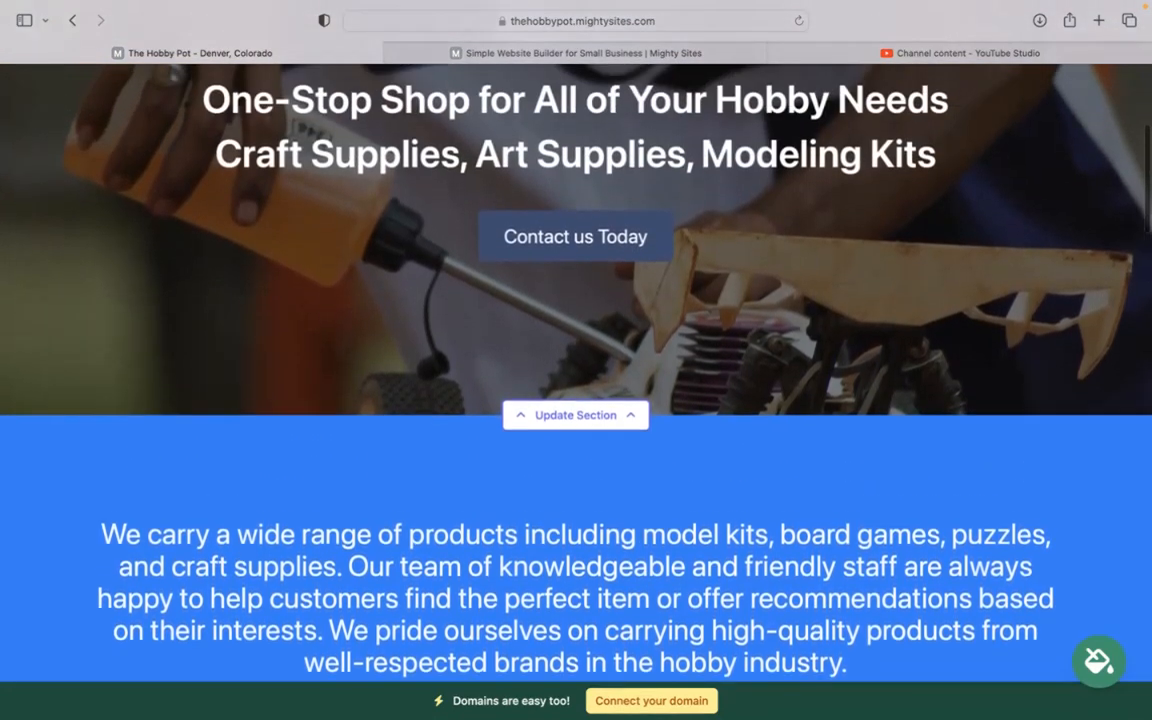
scroll(576, 360, "up", 10)
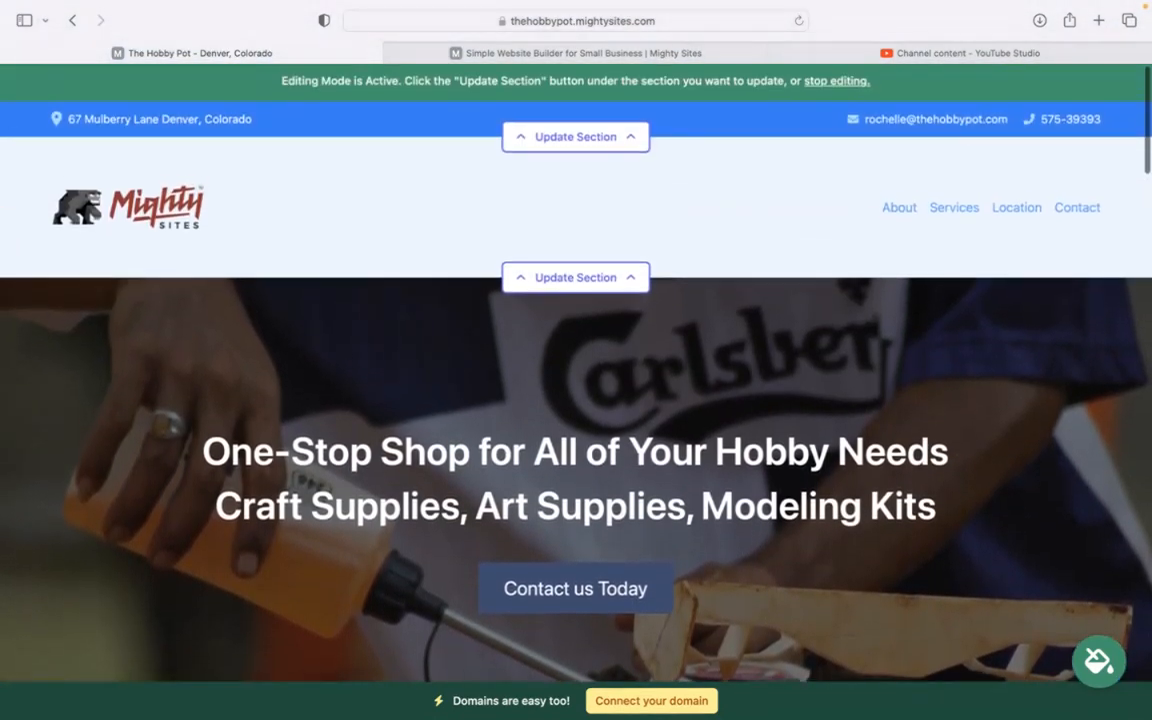